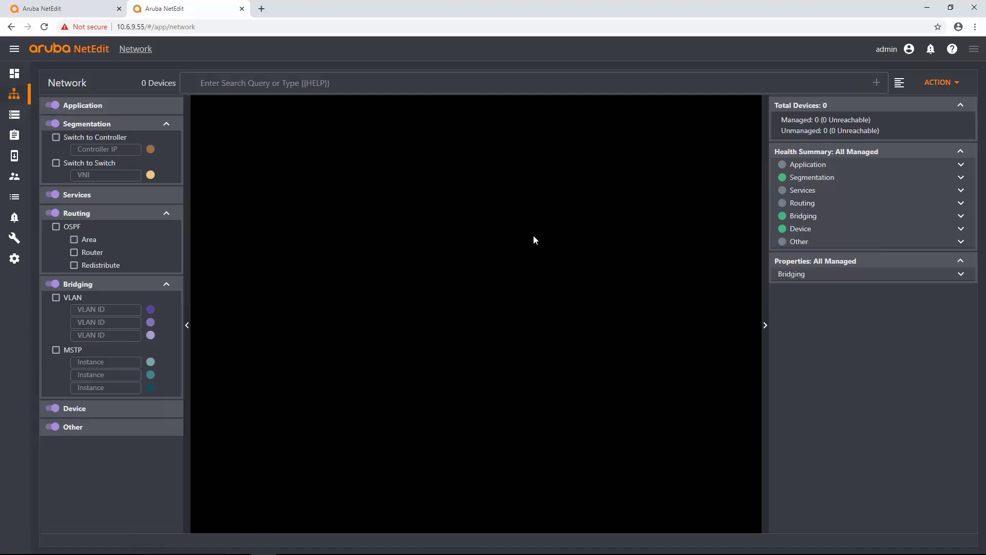
Browse the network and device action menus, then bring up the network map's context menu.
right_click(455, 242)
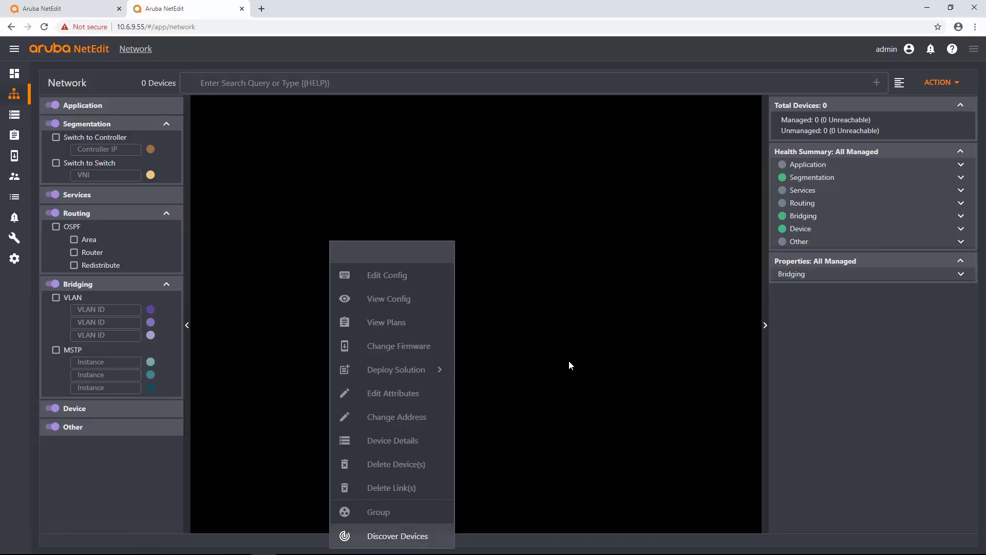
left_click(946, 83)
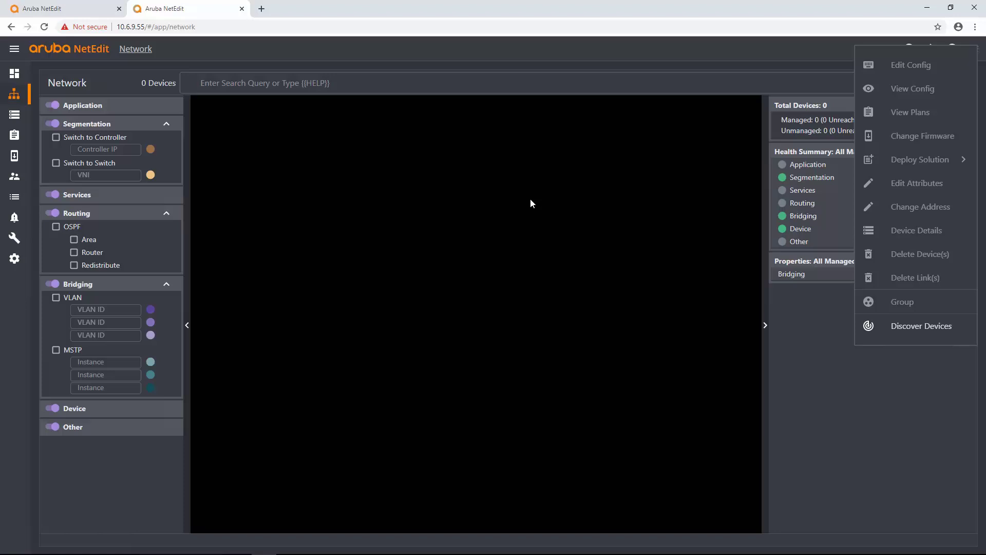
left_click(22, 116)
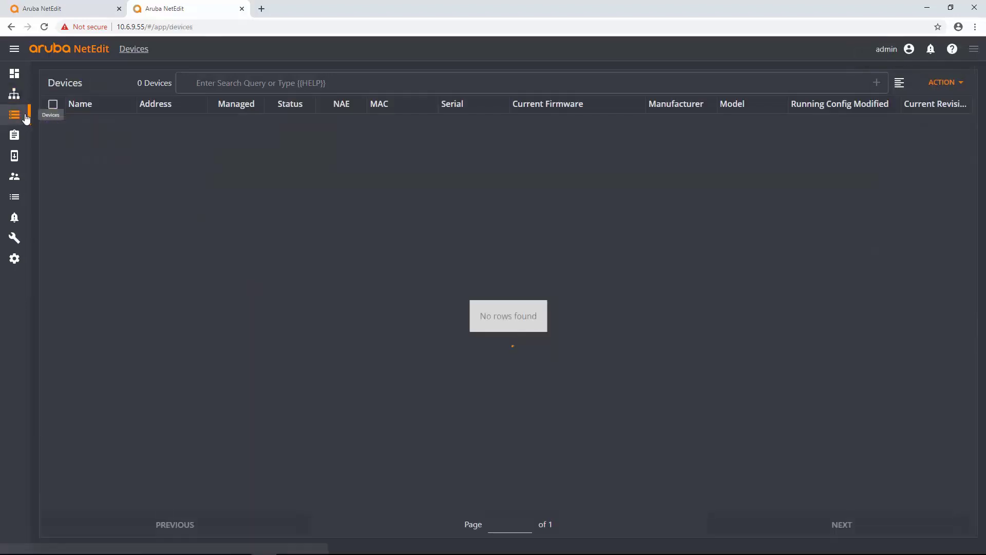
left_click(945, 83)
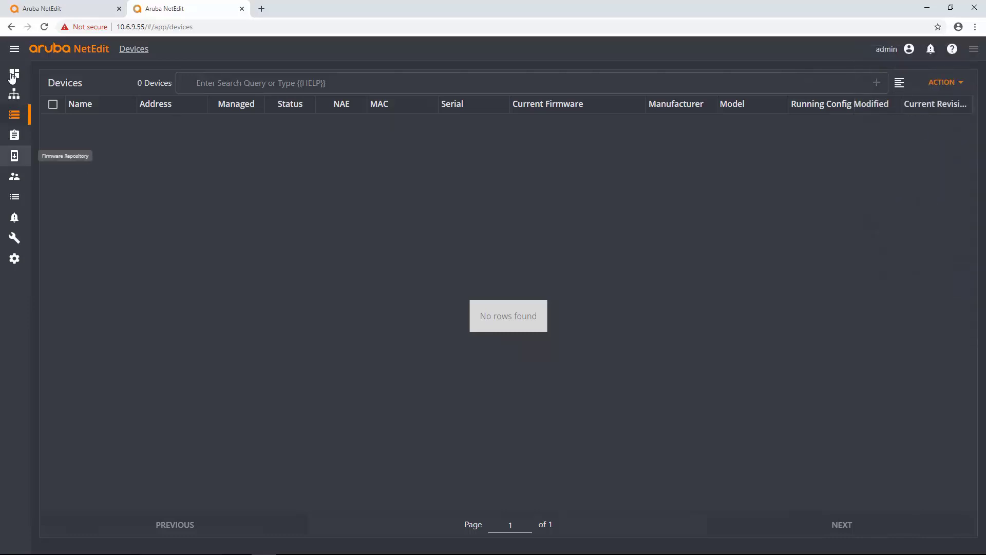
left_click(14, 93)
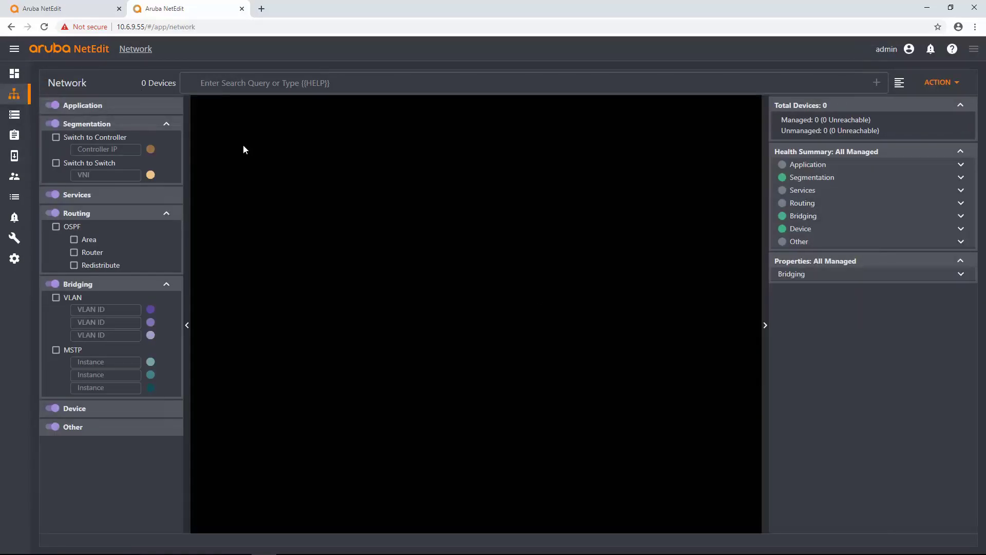
right_click(445, 250)
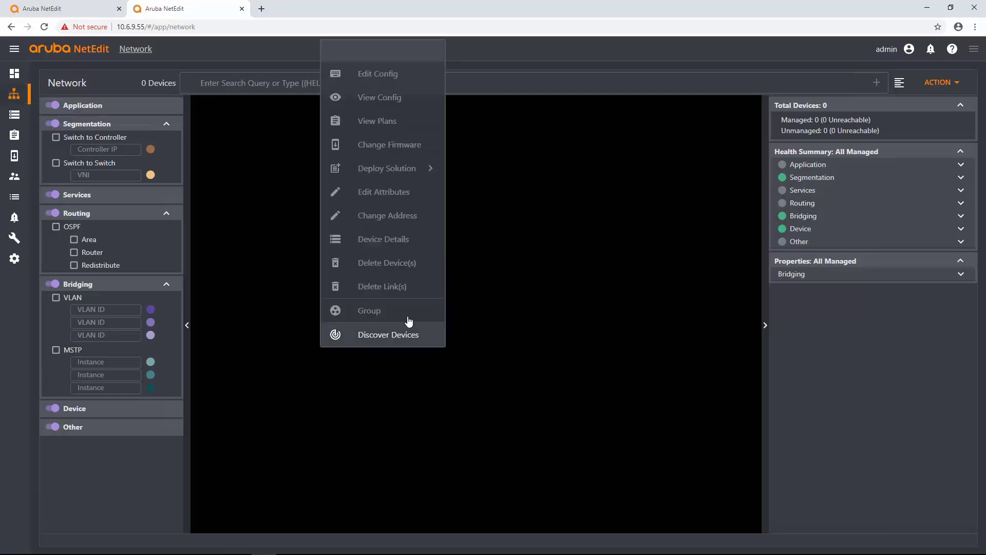
Choose Discover Devices, enter subnet 10.6.9.0/24 and open its credential choices.
left_click(400, 339)
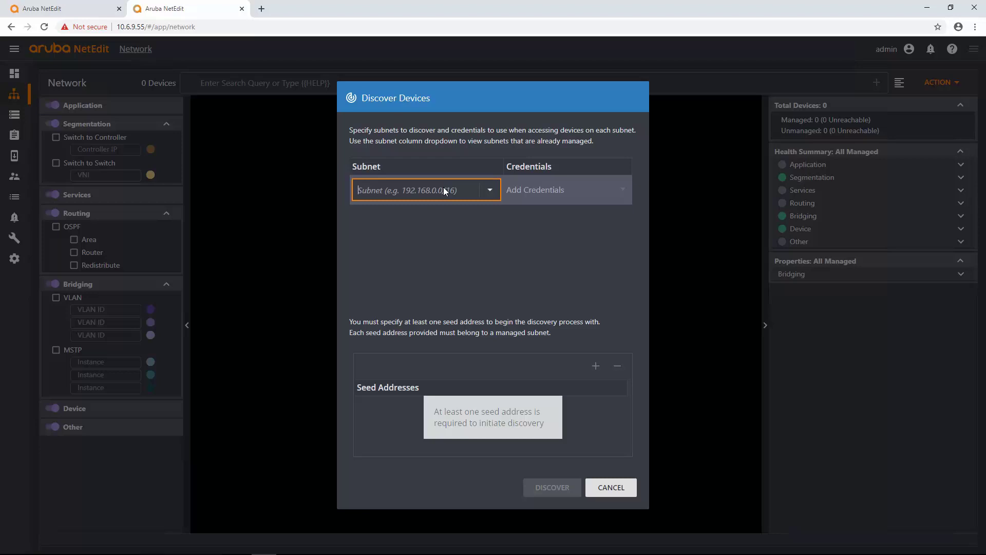
type("10.6.9.0/24")
left_click(593, 193)
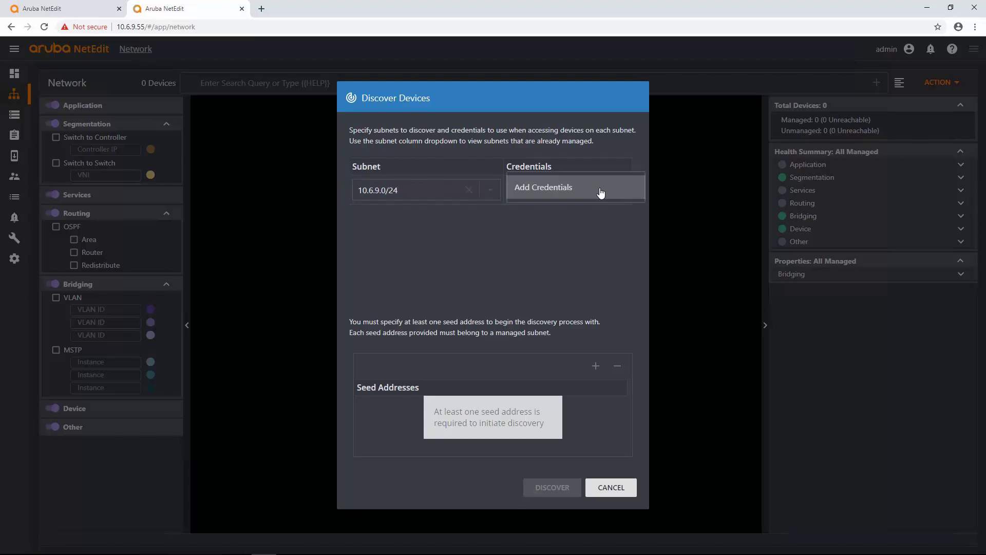
Start a new credential set named Rack 6-9 with REST username admin and its password.
left_click(586, 188)
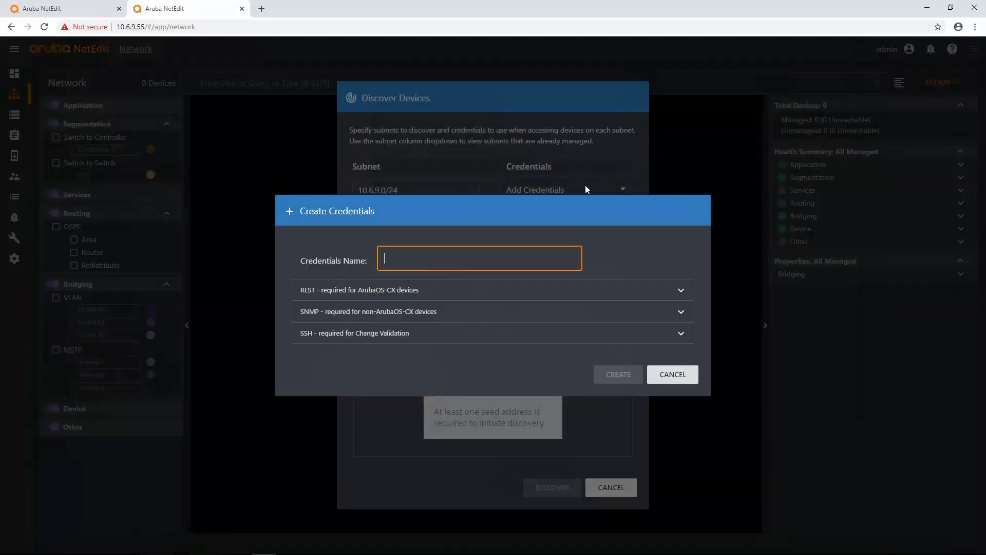
left_click(460, 262)
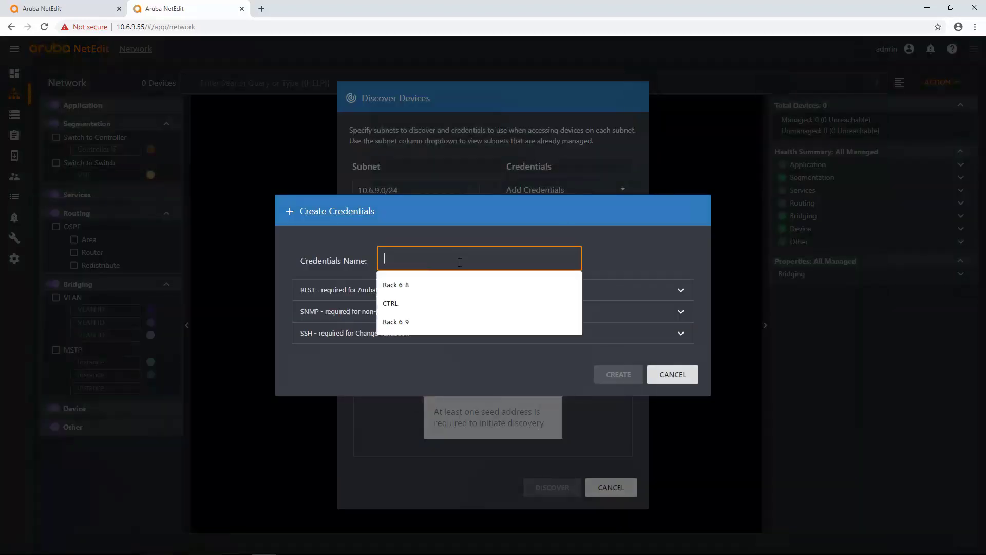
left_click(434, 324)
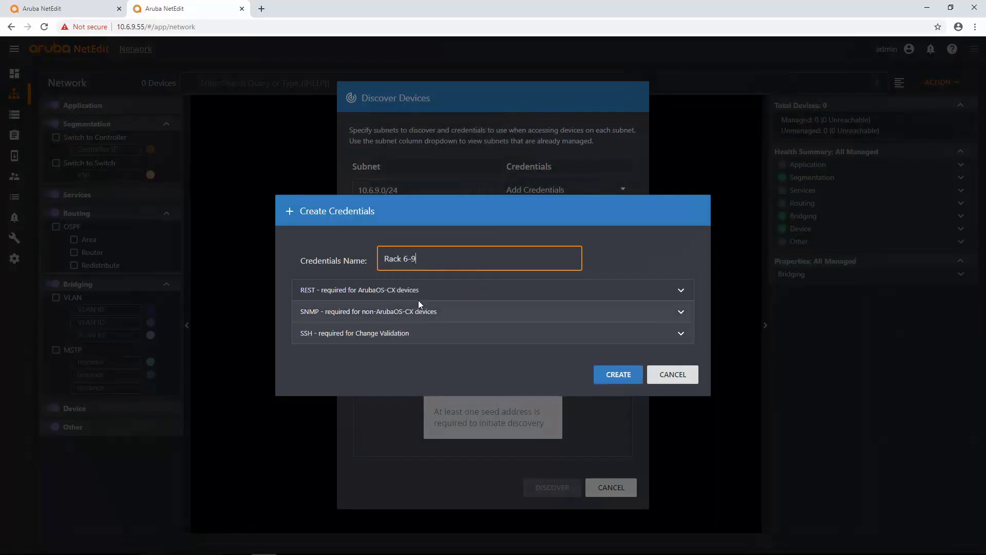
left_click(461, 292)
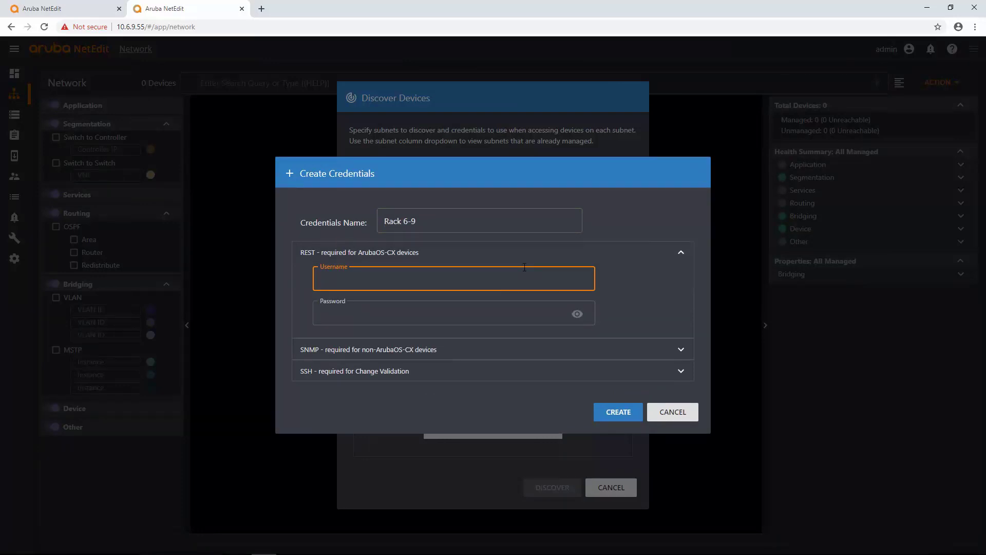
type("admin")
key("Tab")
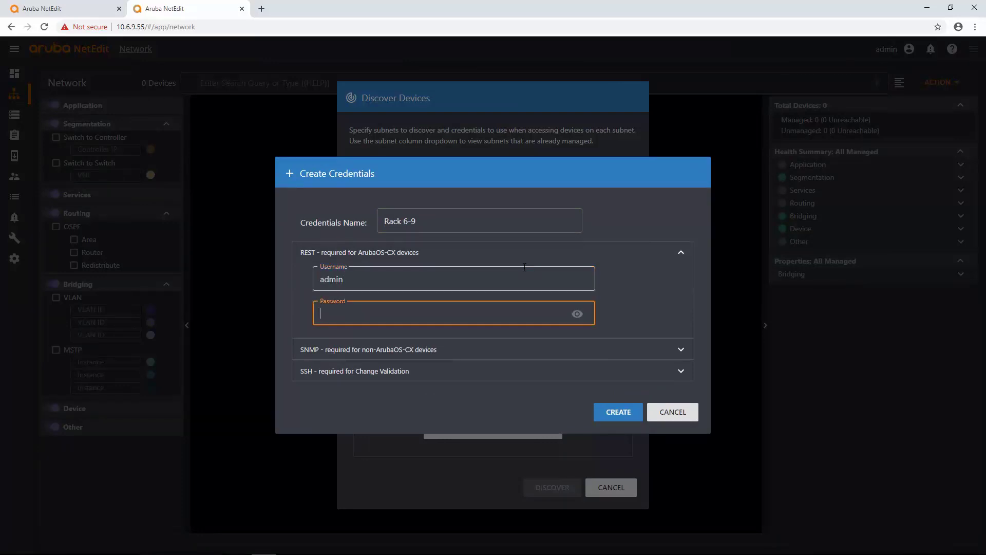
type("admin")
Switch SNMP to SNMPv2 community authentication and enter SSH username admin.
left_click(459, 353)
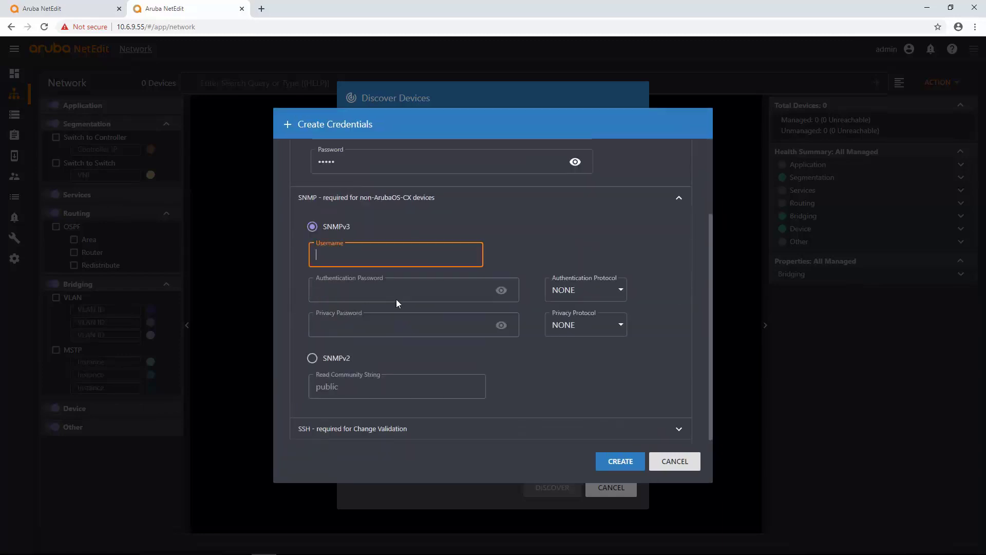
left_click(313, 350)
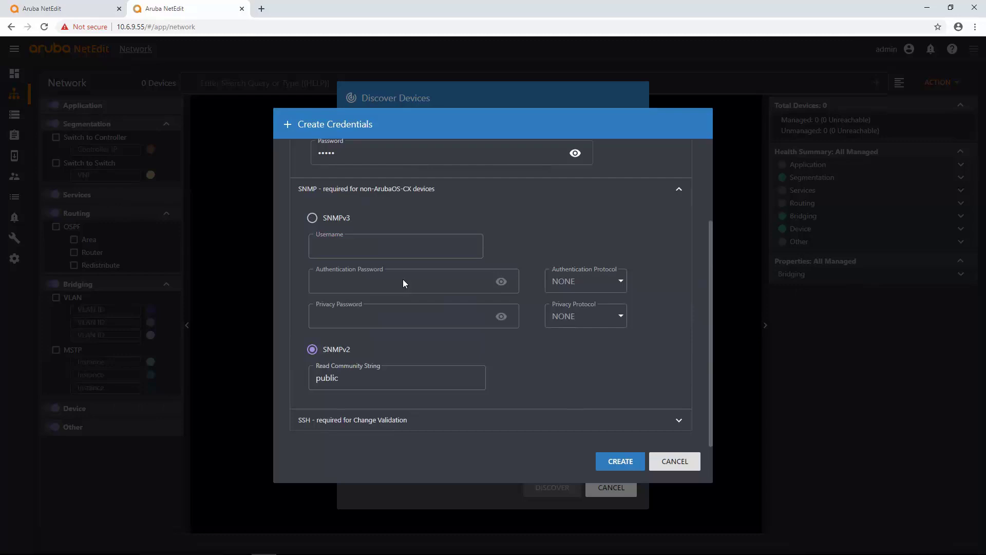
left_click(443, 422)
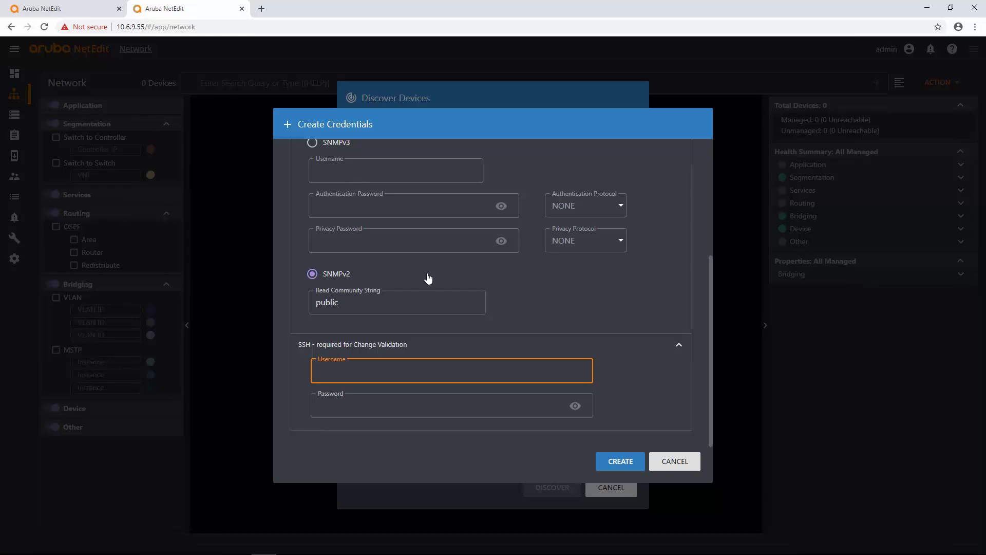
type("admin")
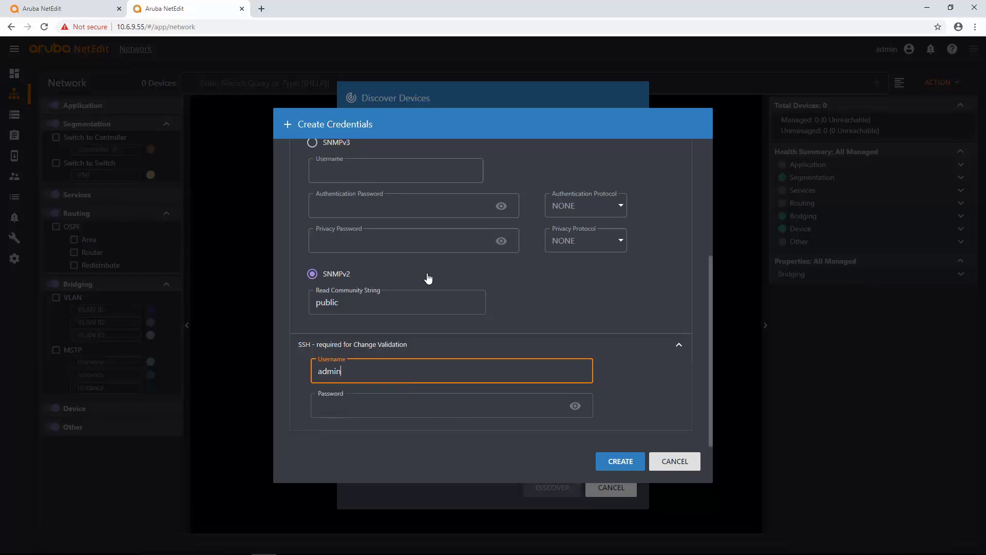
key("Tab")
Finish the SSH password, save Rack 6-9, then add seeds 10.6.9.17 and 10.6.9.18.
type("admin")
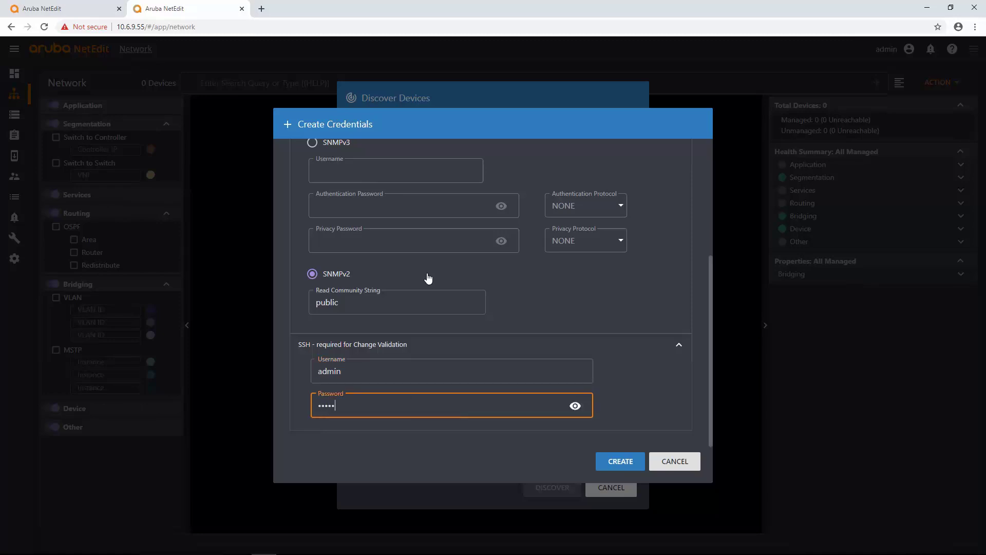
left_click(627, 459)
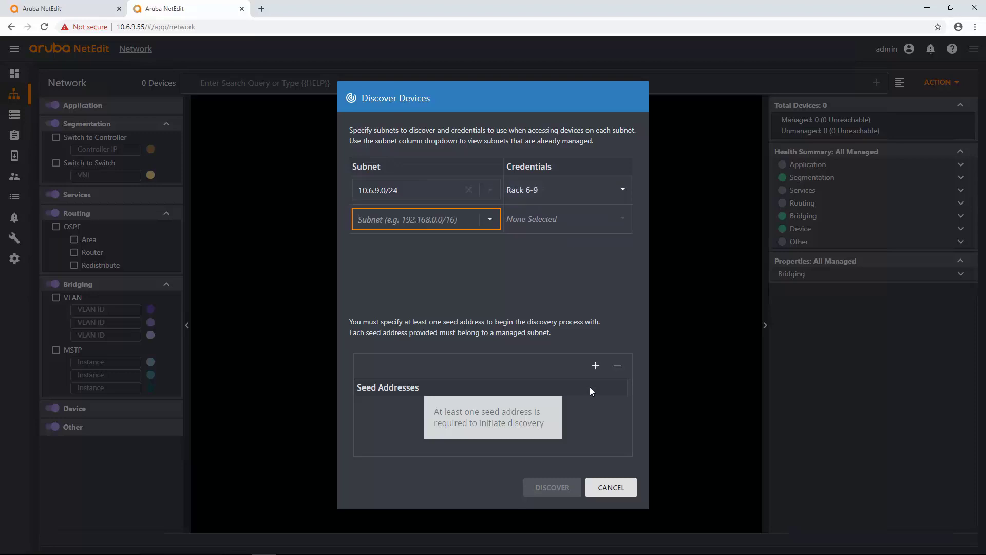
left_click(596, 366)
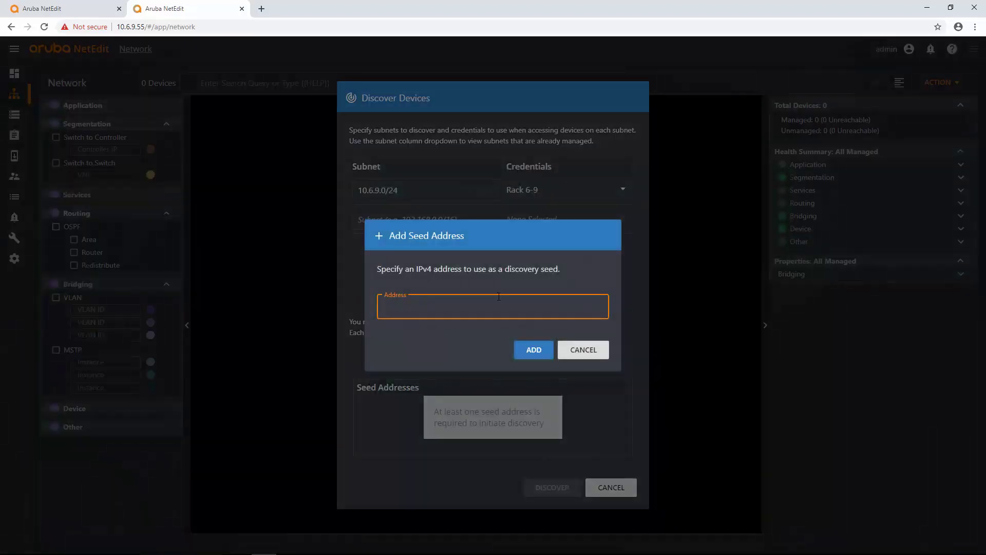
left_click(488, 303)
type("10.6.9.")
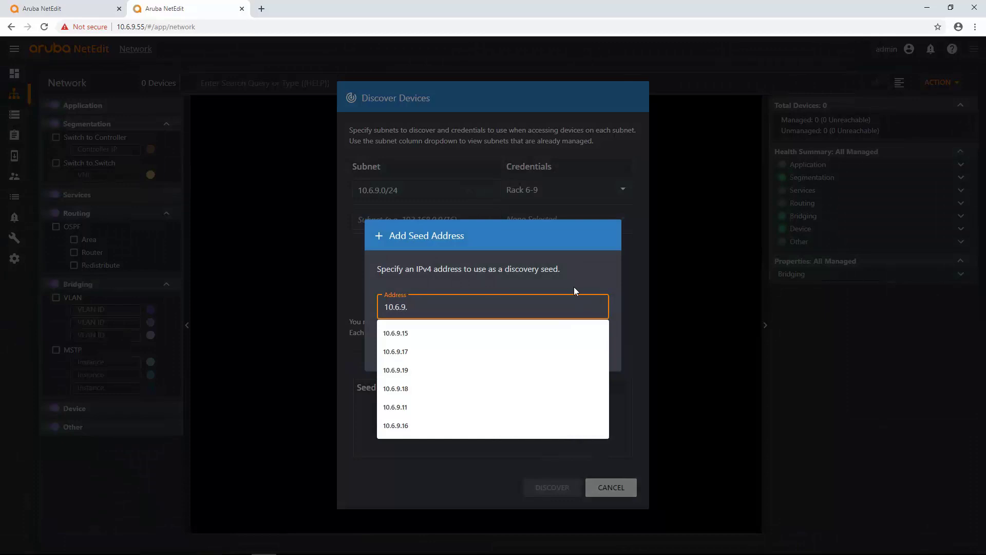
type("17")
key("Return")
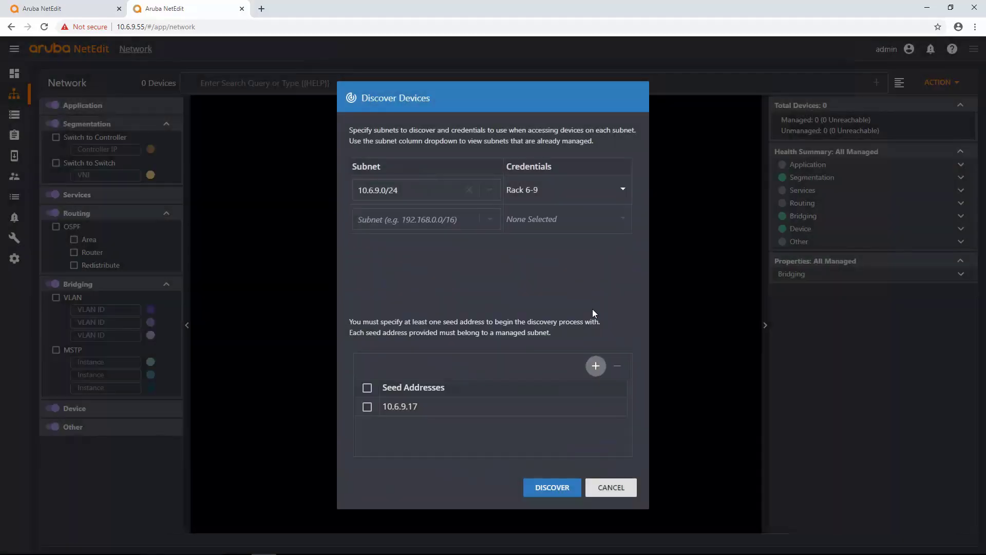
left_click(596, 366)
type("10.")
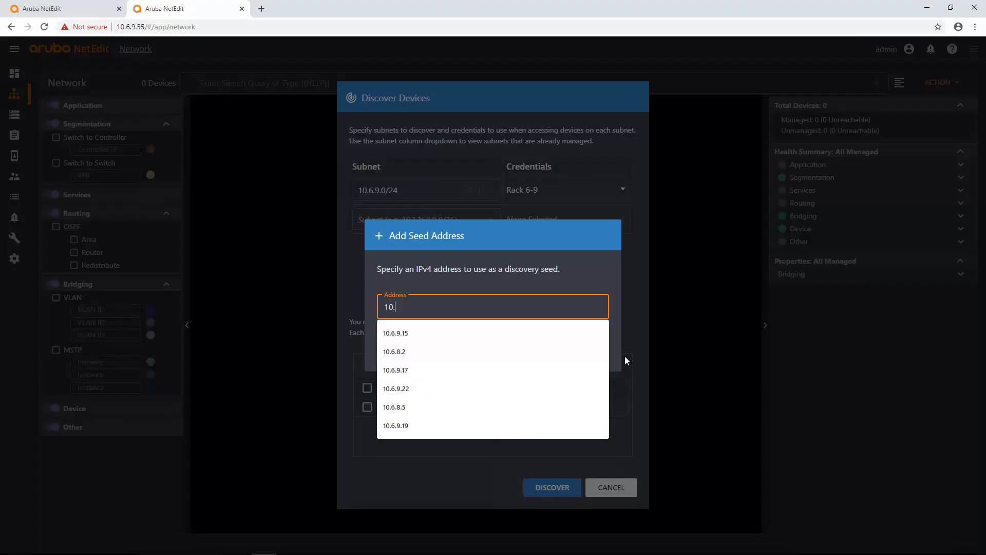
type("6.9.18")
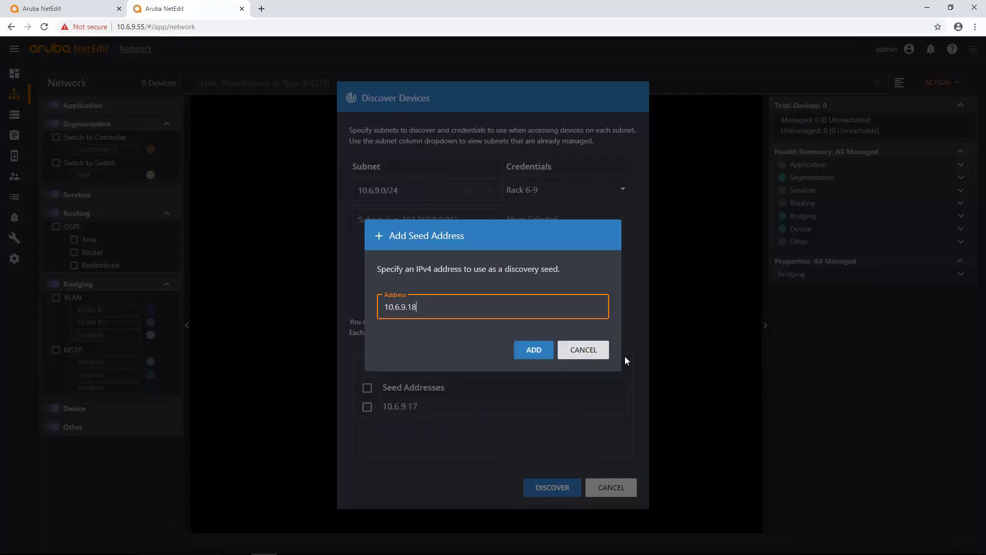
left_click(524, 349)
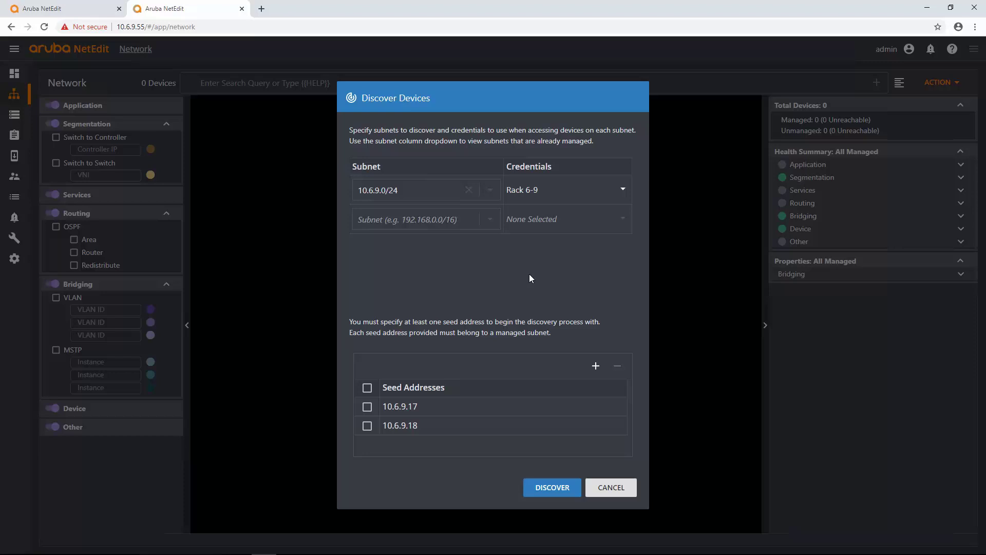
Add subnet 10.6.9.9/32 and start a new credential set named CTRL for it.
left_click(445, 225)
type("10.")
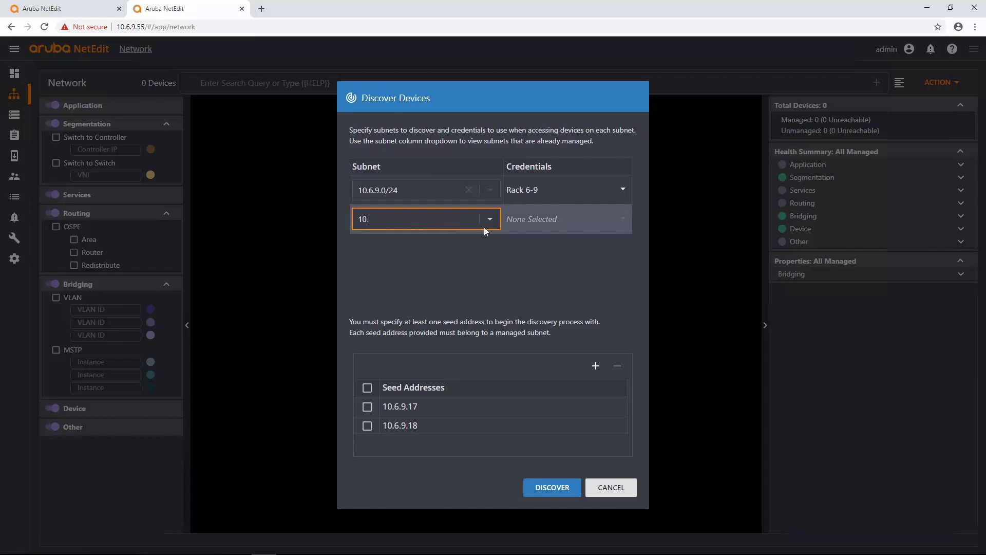
type("6.9.9/32")
left_click(557, 217)
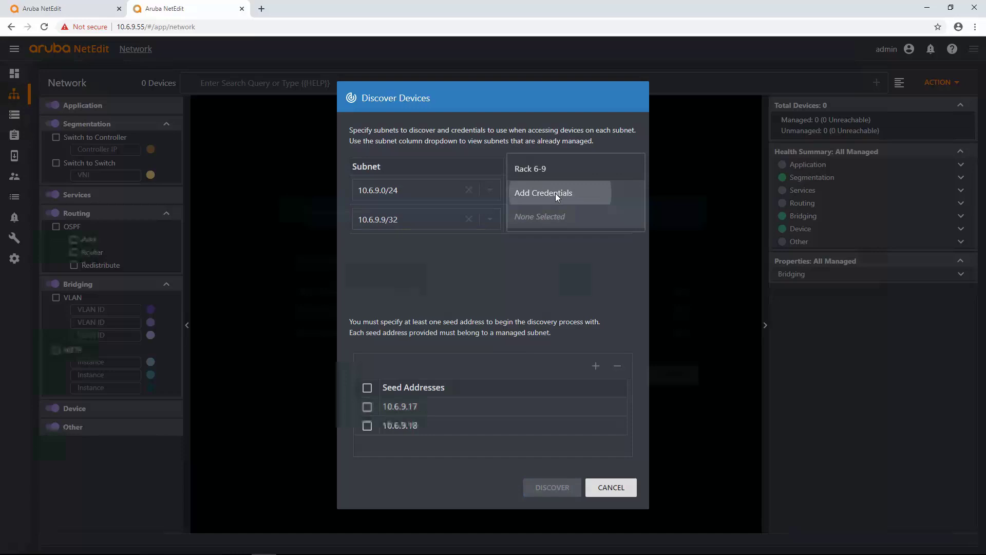
left_click(556, 193)
left_click(453, 264)
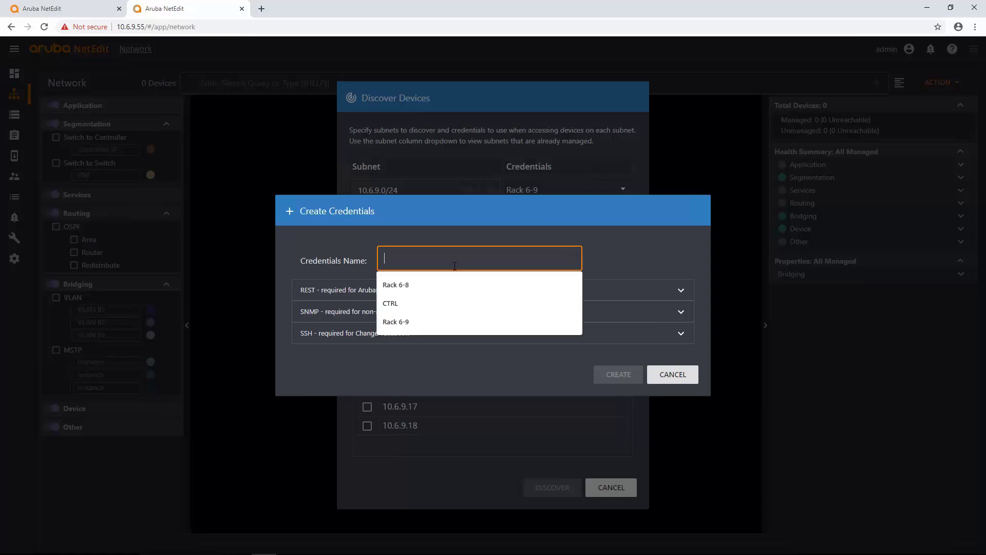
left_click(414, 304)
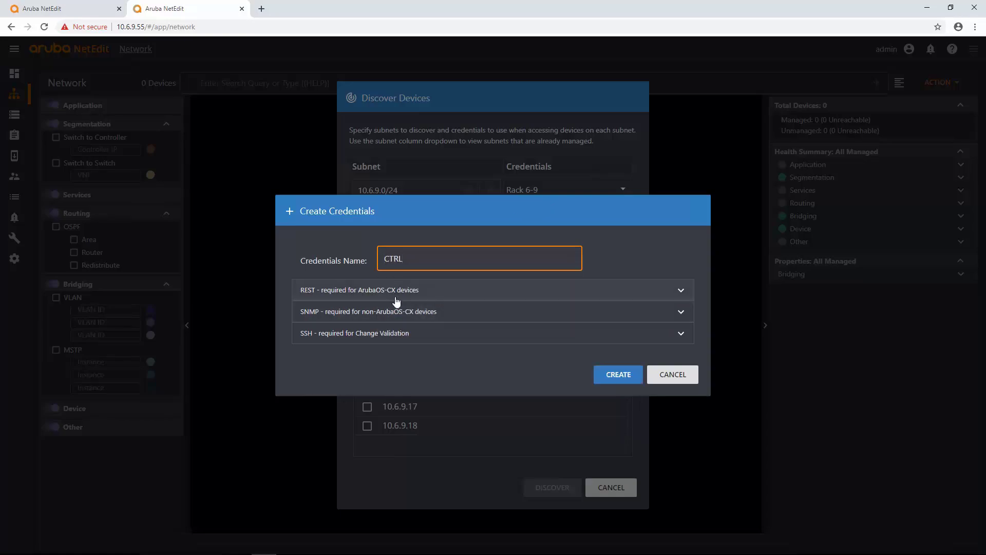
Give CTRL SNMPv2 and SSH username admin with its password, then save it.
left_click(411, 311)
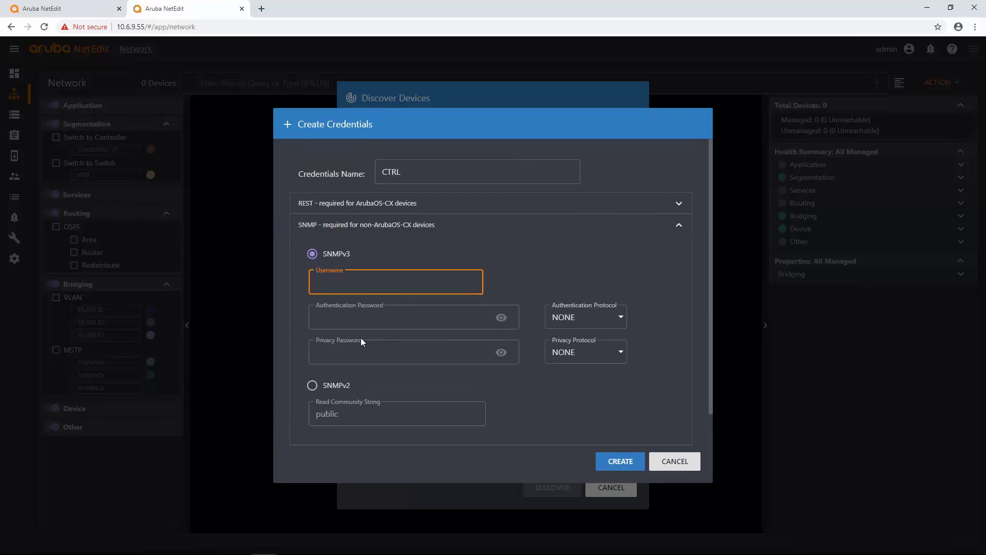
scroll(361, 338, "down", 1)
left_click(312, 350)
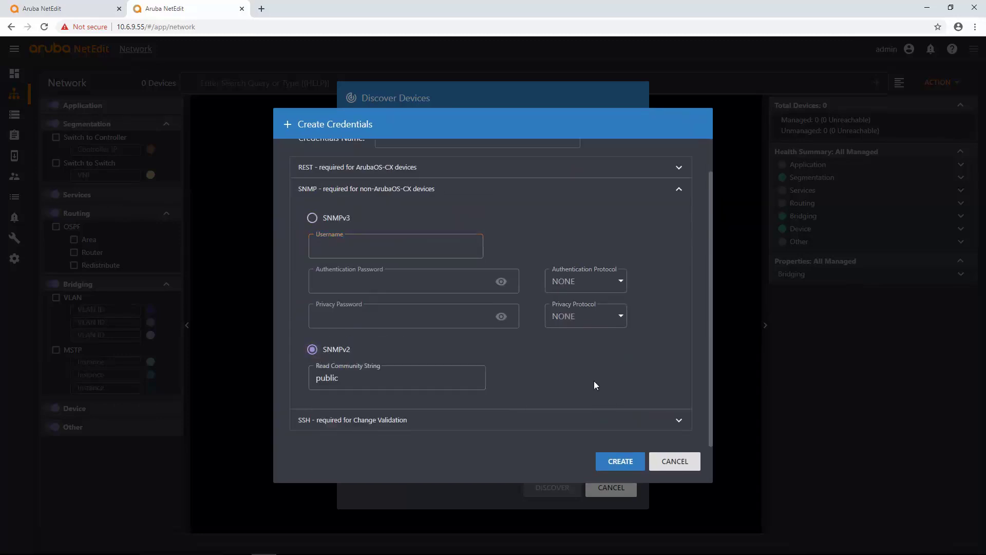
left_click(517, 424)
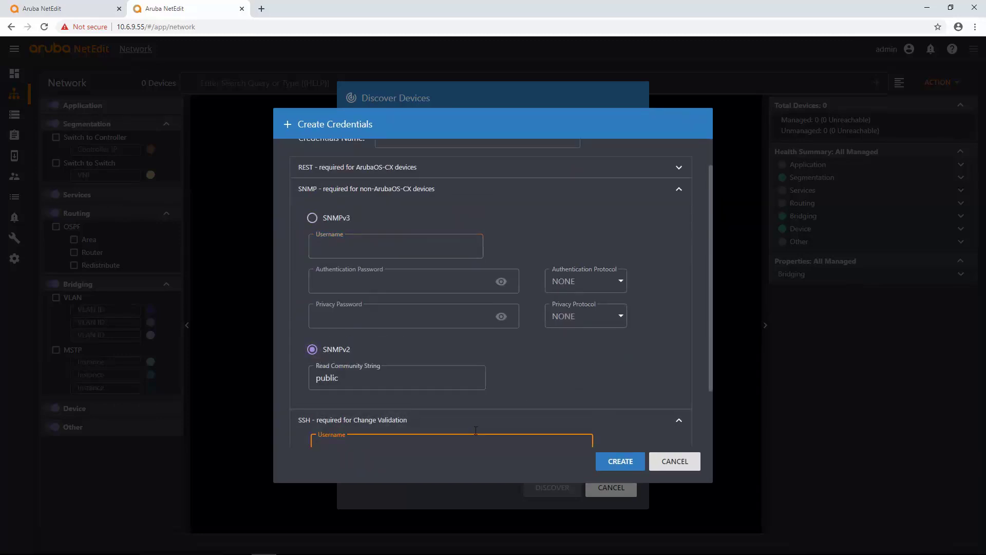
scroll(475, 431, "down", 2)
left_click(430, 378)
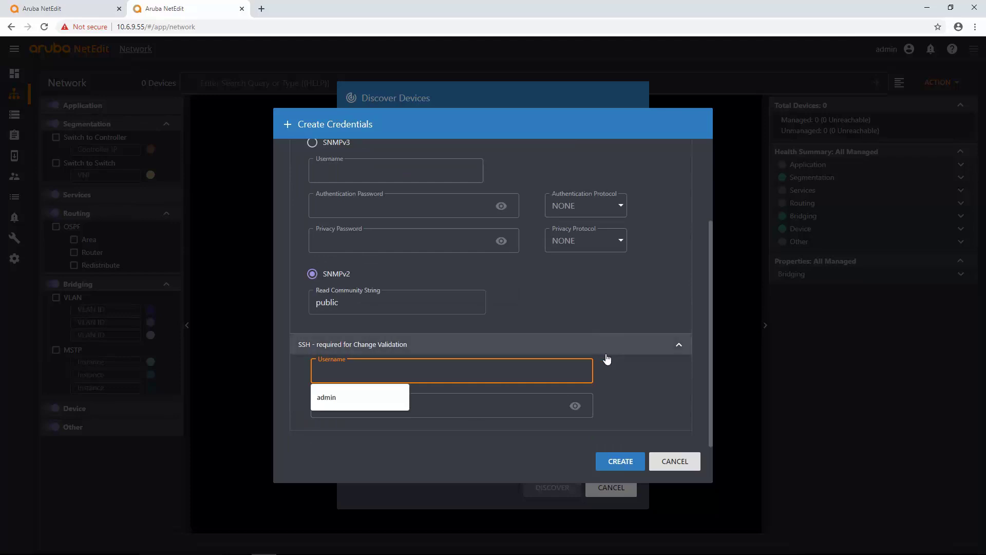
type("admin")
key("Tab")
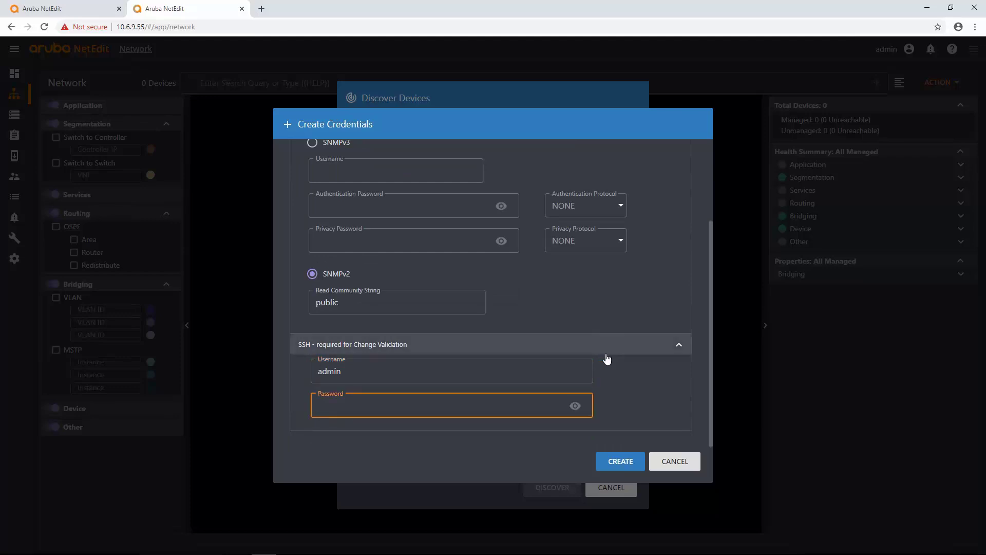
type("aruba123")
left_click(618, 462)
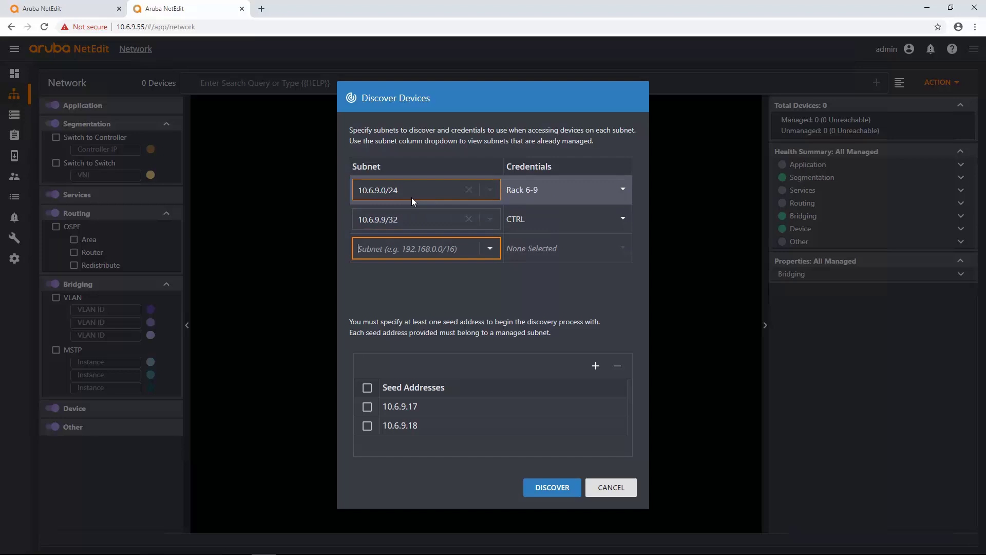
Run discovery on subnets 10.6.9.0/24 and 10.6.9.9/32 to map the four devices.
left_click(562, 488)
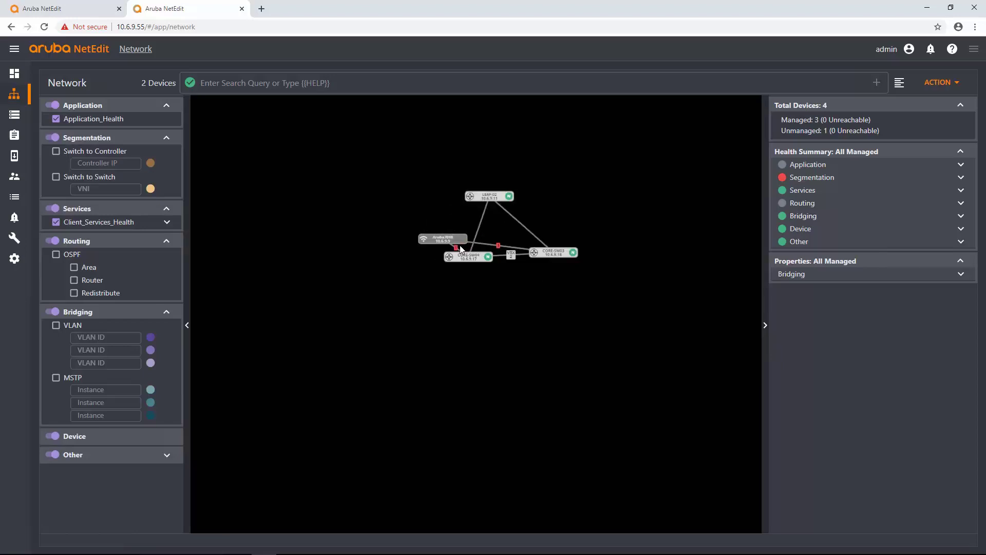
Arrange Aruba7010, LEAF-02, CORE-SW04 and CORE-SW03 into a triangle, then go to the 17-device instance.
left_click_drag(461, 249, 548, 221)
left_click_drag(488, 197, 492, 182)
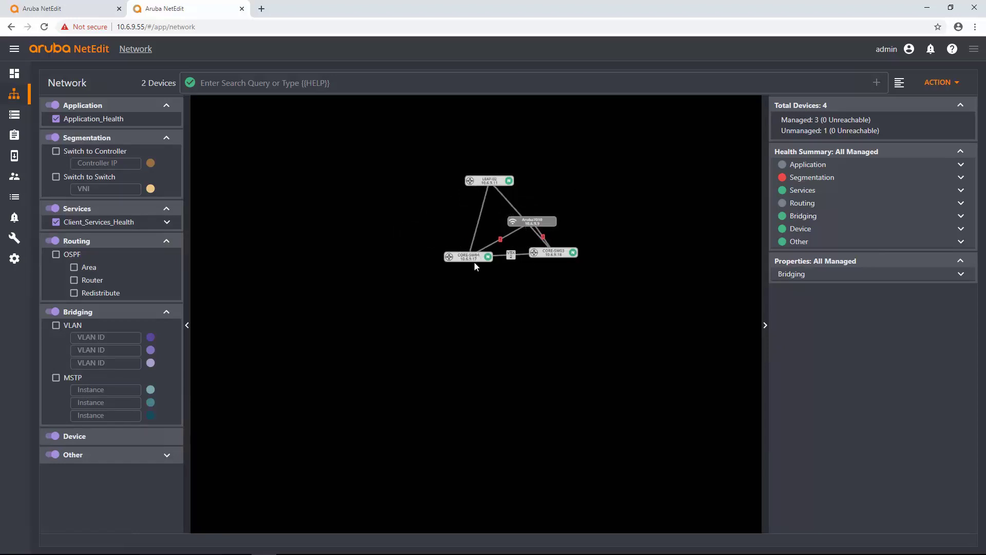
left_click_drag(474, 259, 436, 257)
left_click_drag(567, 254, 574, 251)
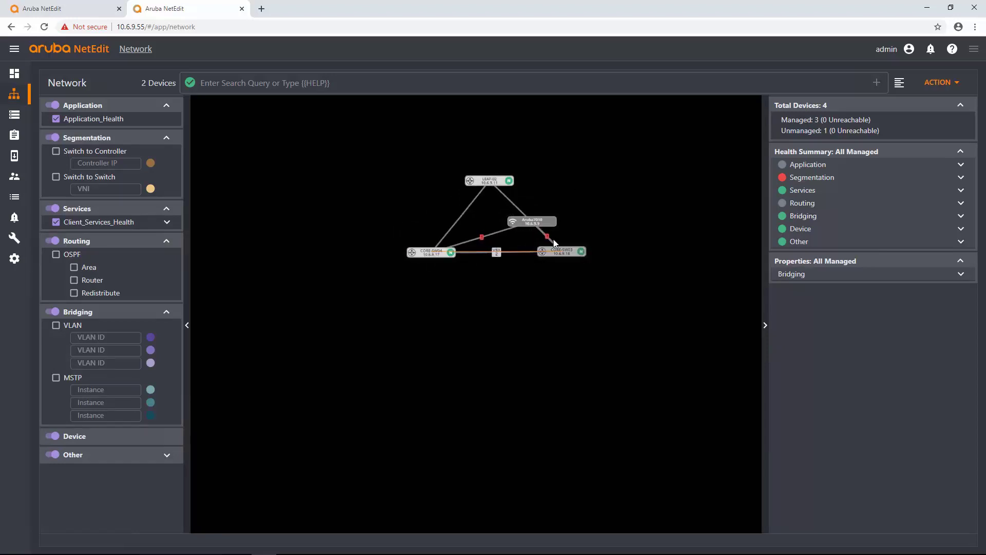
left_click_drag(530, 225, 495, 228)
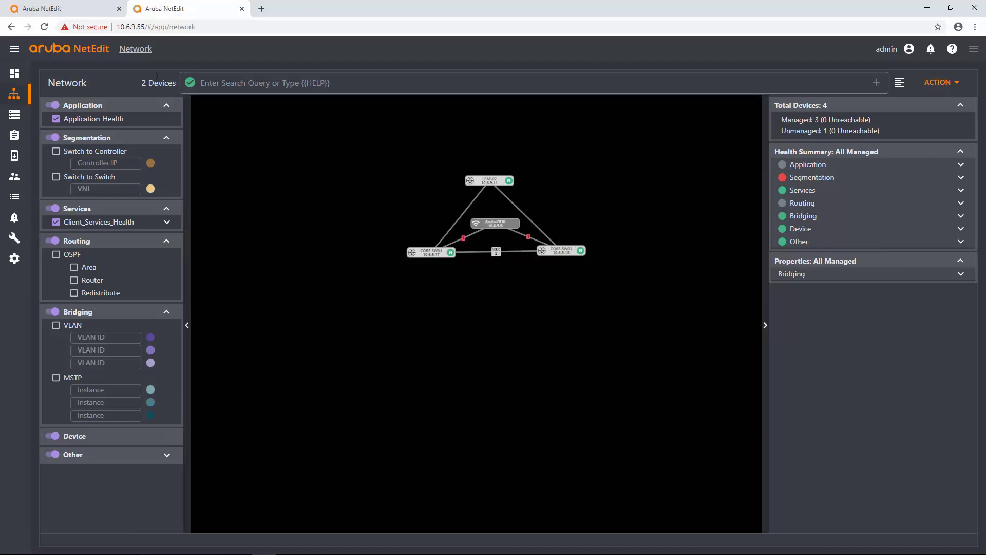
left_click(90, 10)
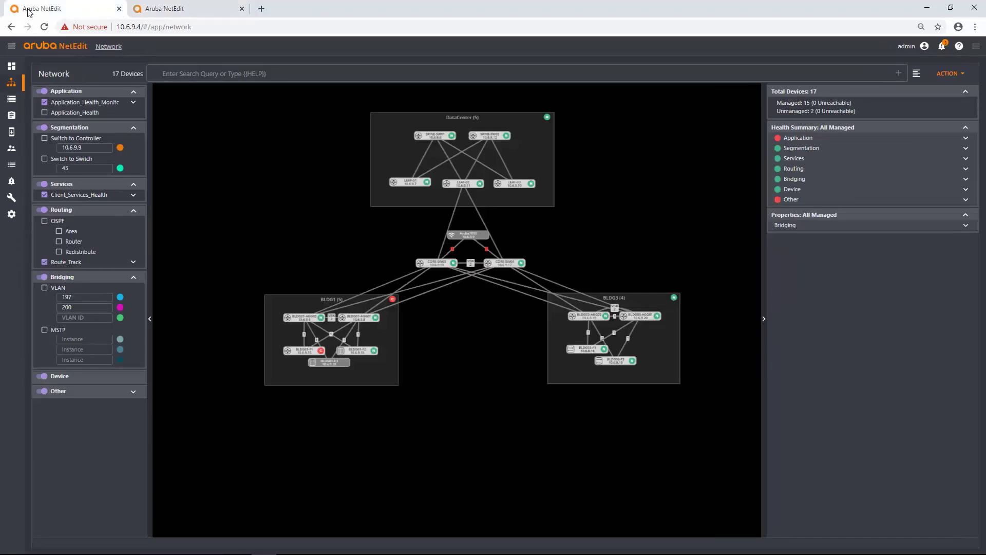
left_click(44, 27)
Open Discover Devices, add seeds 10.6.9.22 and 10.6.9.13, and run discovery.
right_click(471, 320)
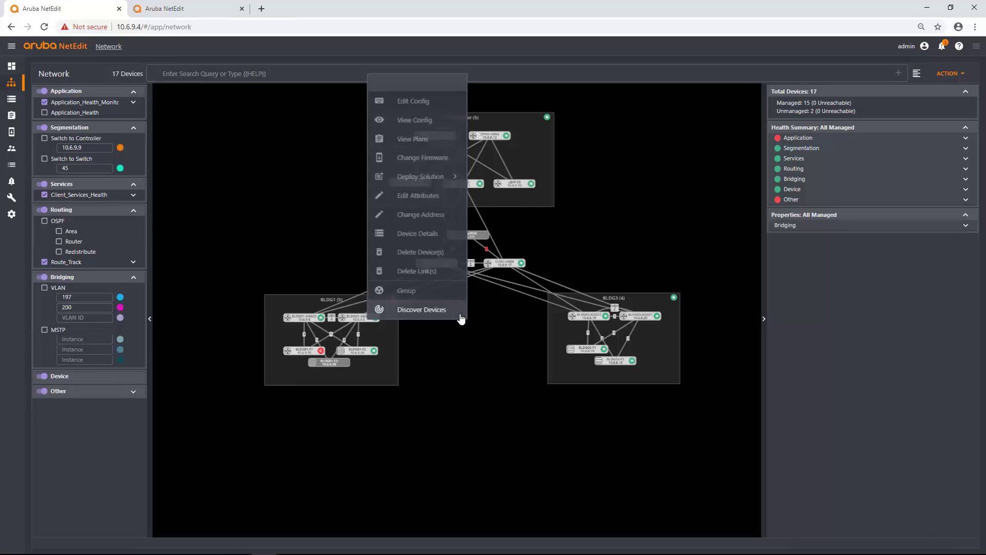
left_click(460, 309)
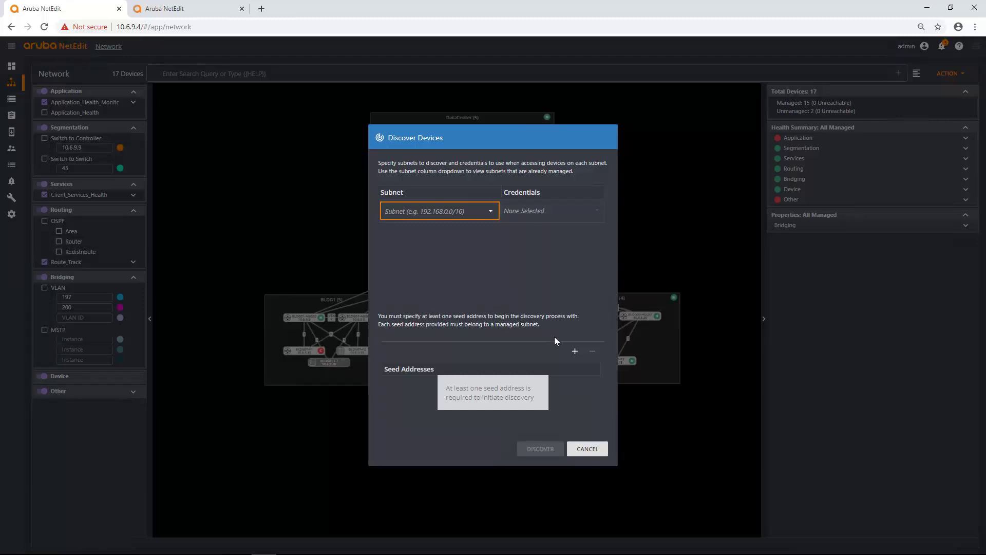
left_click(575, 352)
left_click(491, 305)
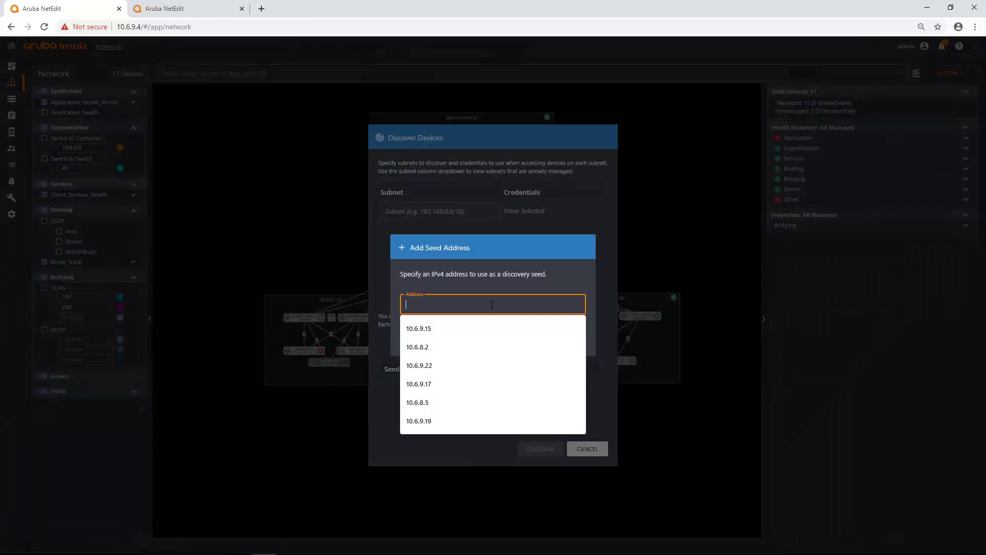
type("10.6.9.22")
left_click(521, 341)
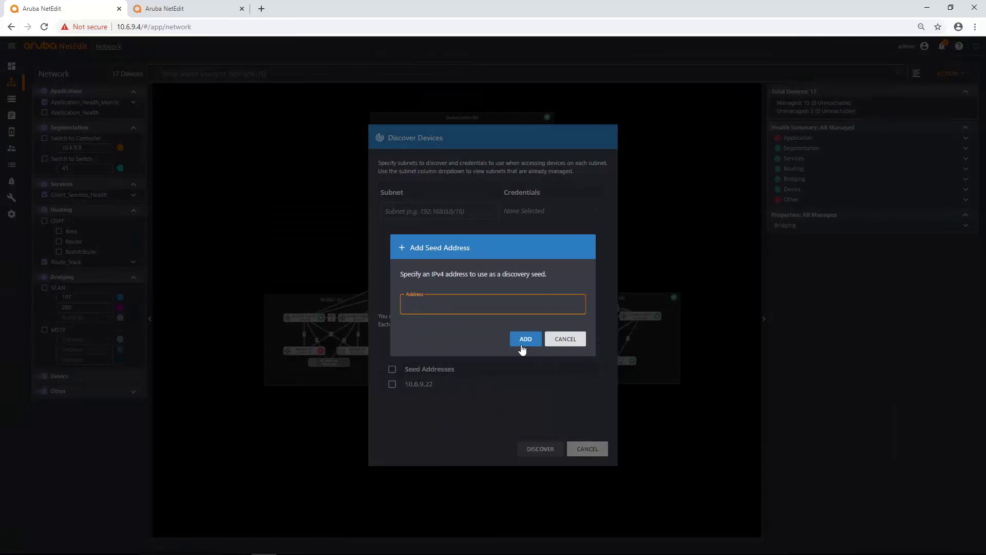
left_click(575, 351)
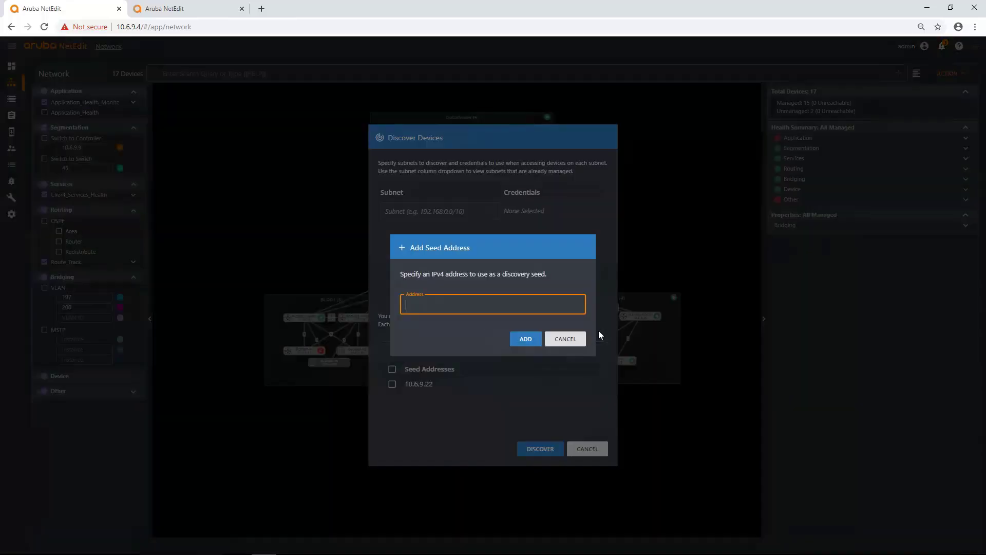
type("10.6")
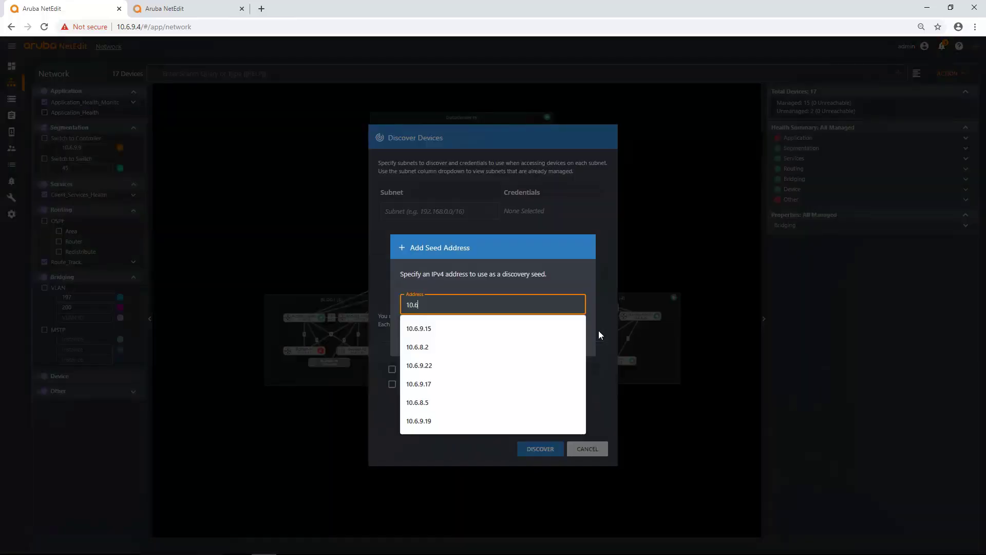
type(".9.13")
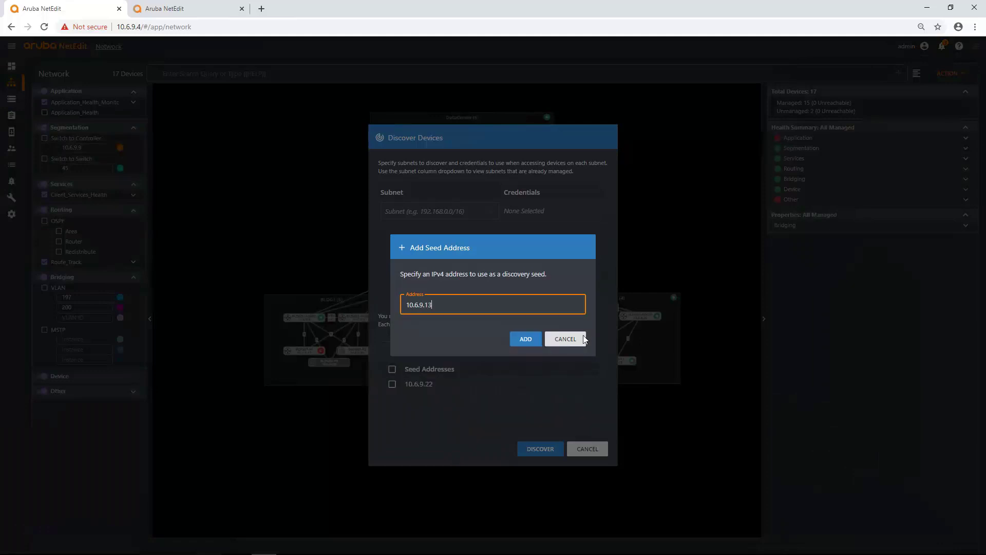
left_click(528, 343)
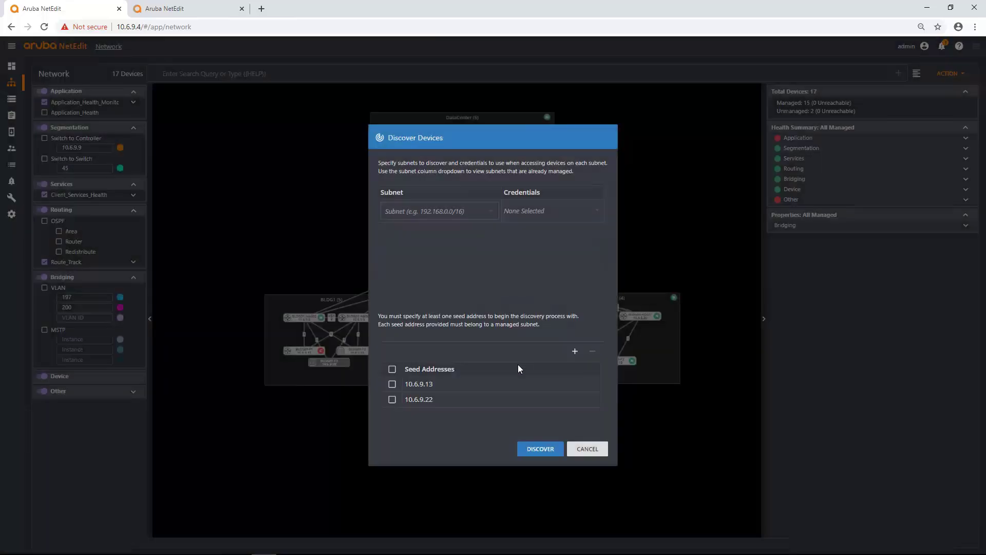
left_click(548, 452)
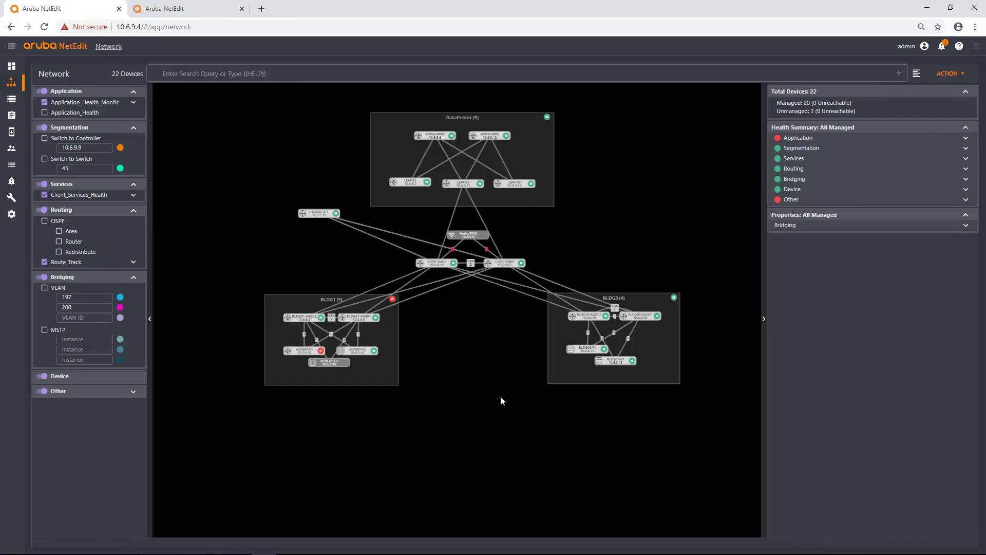
Pull the stacked BLDG02 switches apart, placing BLDG02-AGG01 and AGG02 side by side under the core.
left_click_drag(331, 220, 510, 350)
left_click_drag(329, 220, 442, 408)
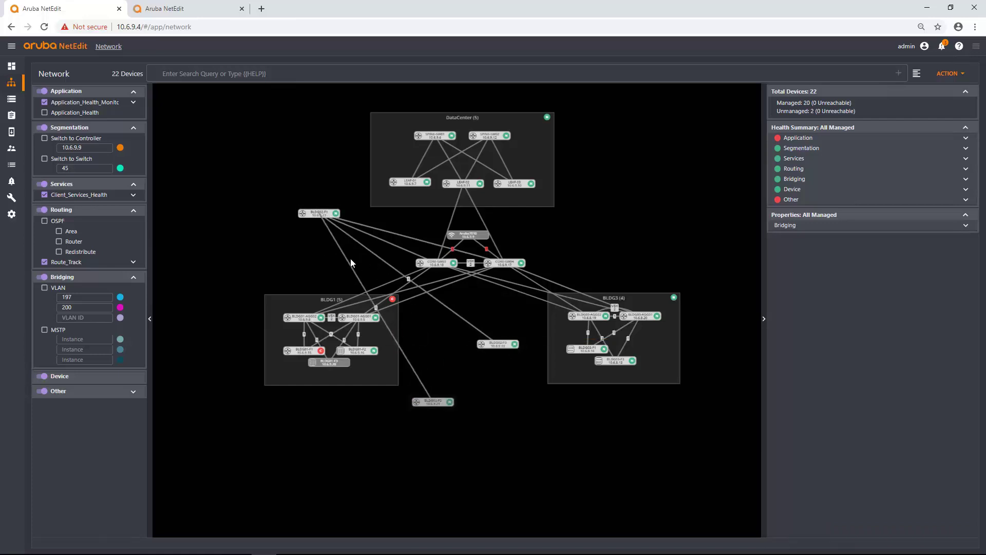
left_click_drag(315, 235, 483, 376)
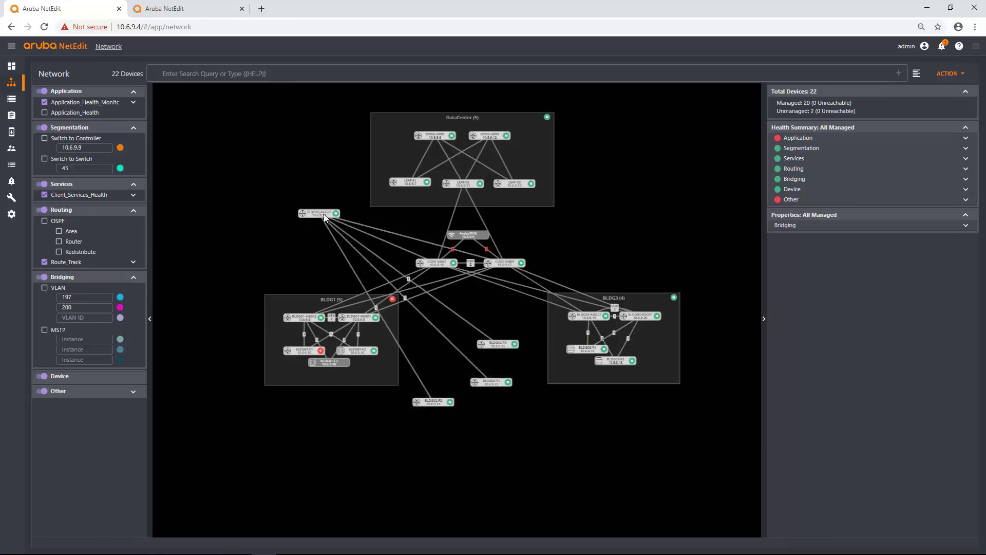
left_click_drag(324, 216, 480, 303)
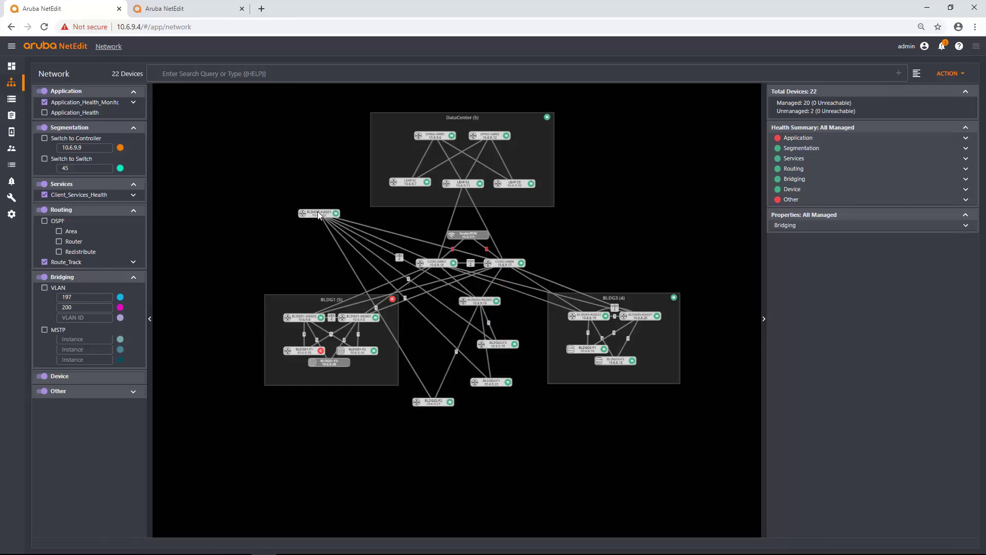
left_click_drag(319, 213, 513, 308)
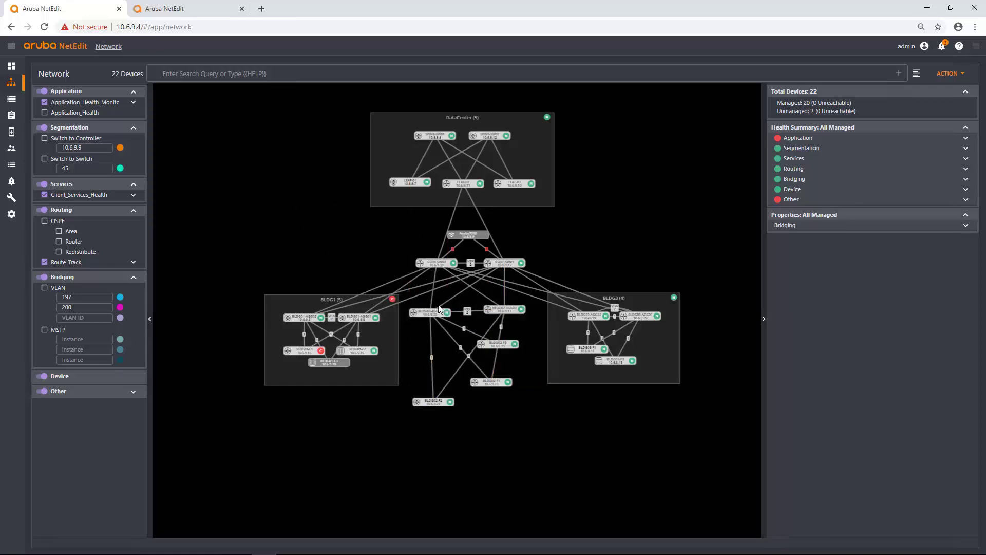
left_click_drag(440, 315, 439, 307)
left_click(521, 302)
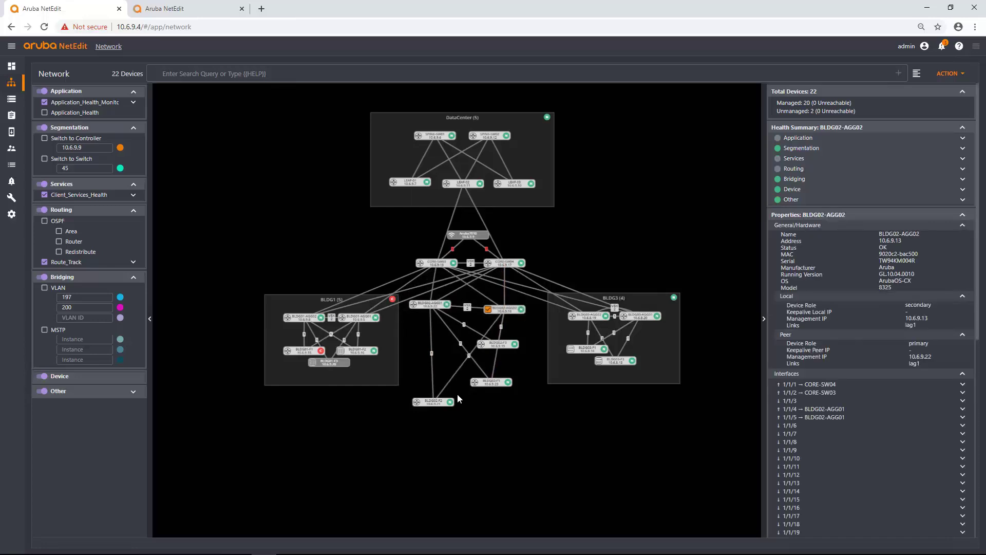
Align BLDG02-F1, F2 and F3 in a row beneath the aggregation switches.
left_click_drag(484, 382, 438, 340)
left_click_drag(500, 347, 494, 363)
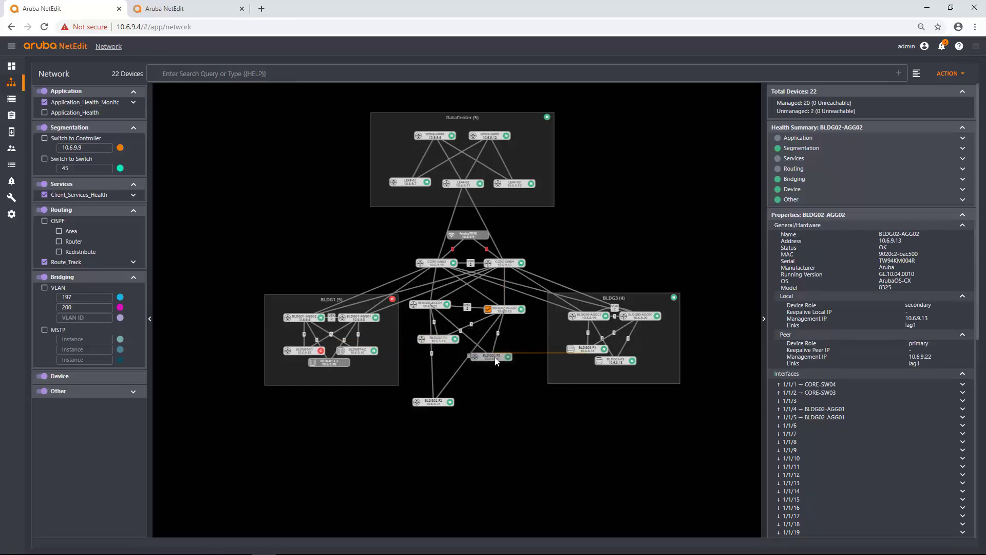
left_click_drag(443, 402, 487, 349)
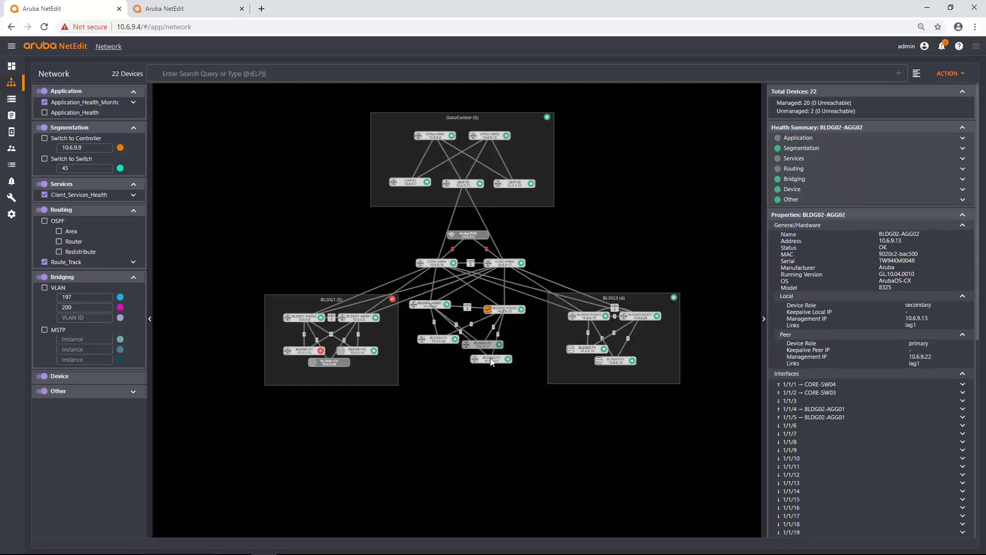
left_click_drag(490, 345, 495, 340)
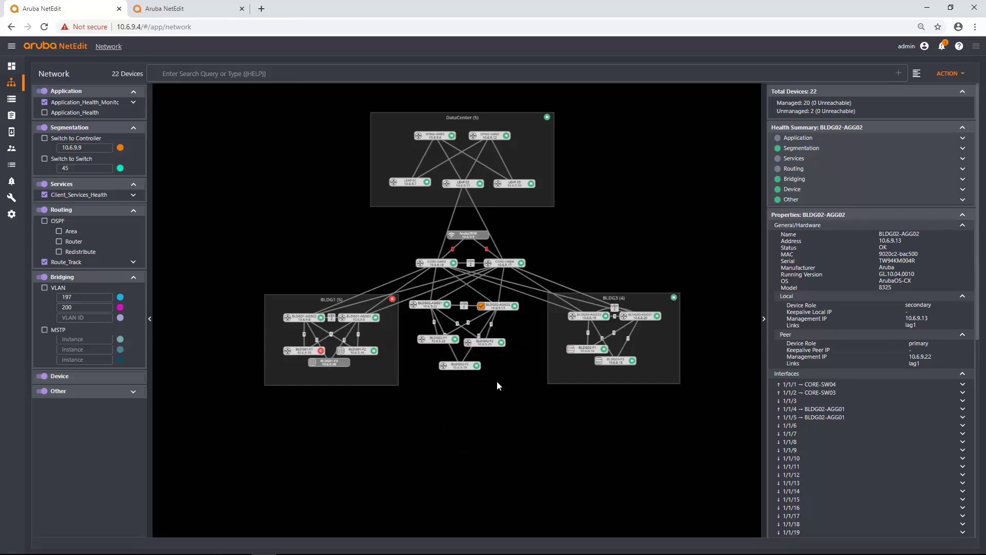
Box-select the BLDG02 switches and group them as BLDG2.
left_click_drag(512, 378, 438, 306)
right_click(438, 308)
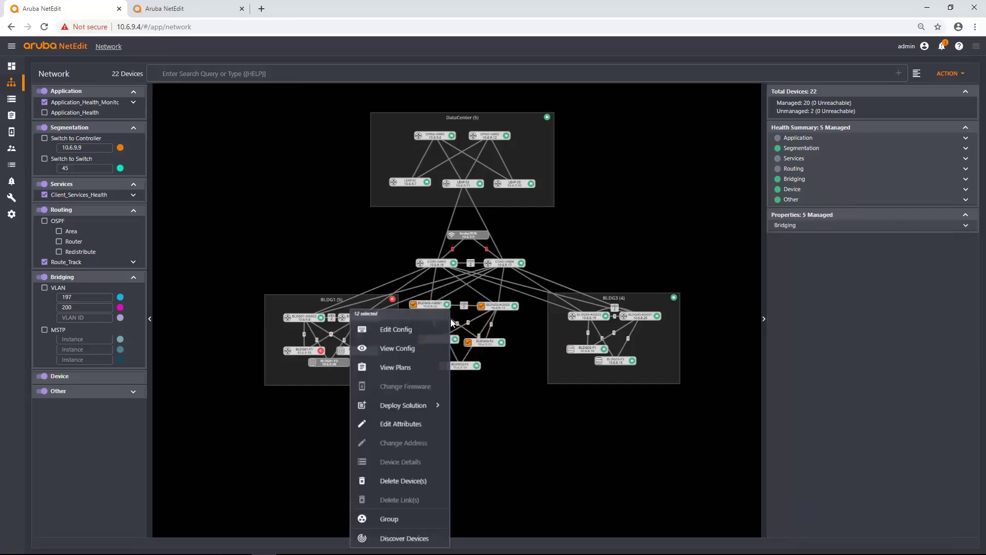
left_click(405, 519)
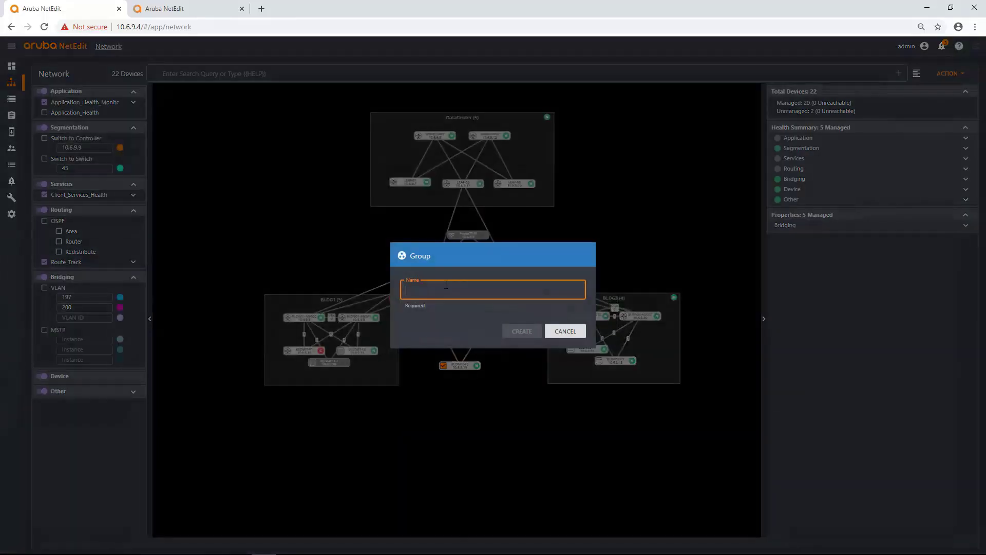
left_click(446, 284)
left_click(438, 331)
left_click(518, 330)
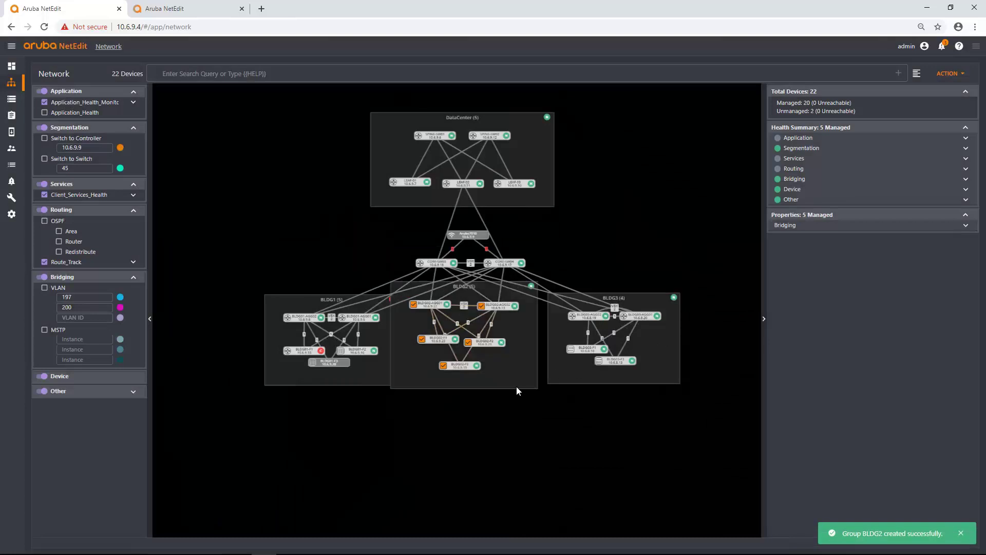
Reposition BLDG2-F1 within the BLDG2 group and clear the selection.
left_click(513, 383)
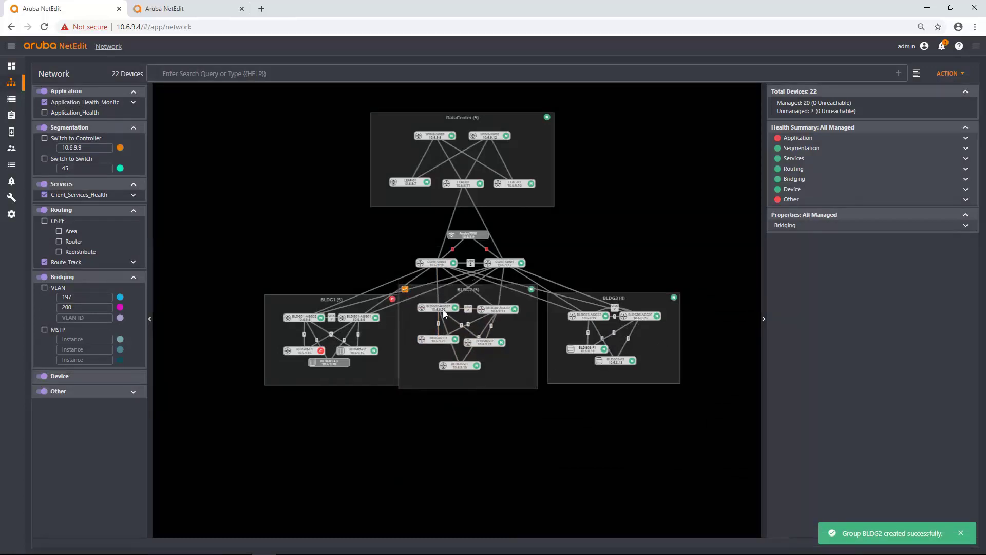
left_click_drag(444, 342, 472, 359)
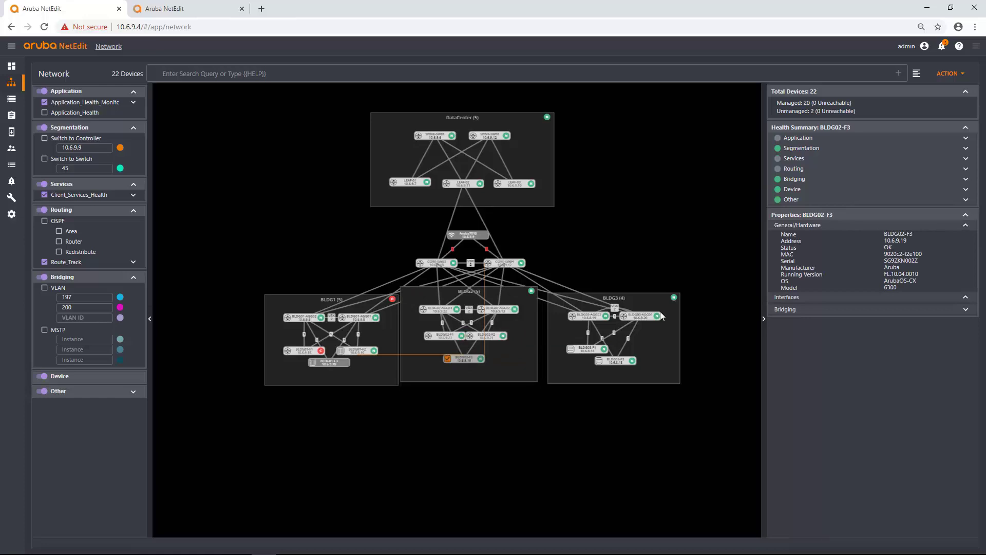
left_click(575, 379)
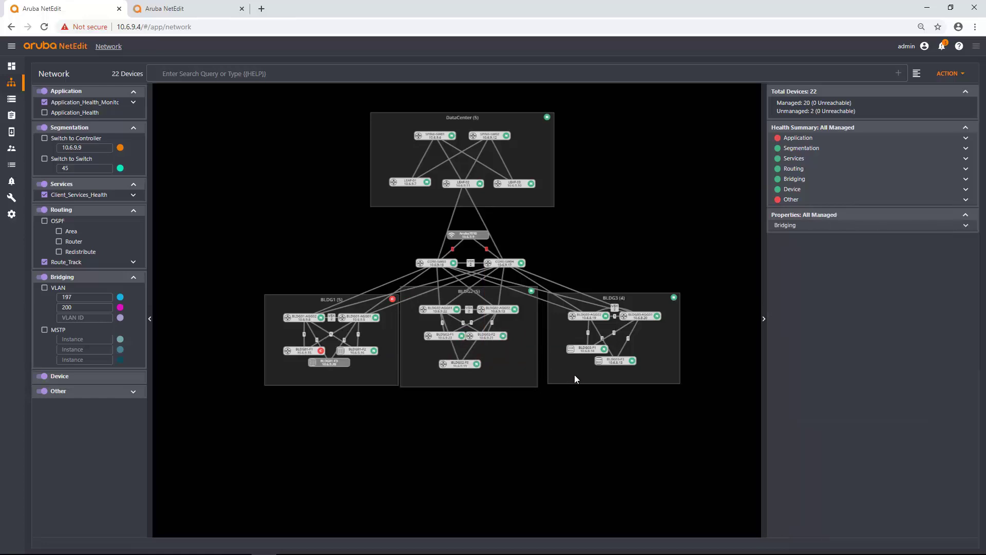
Run Discover Devices from the map with 10.6.8.28 added as the seed address.
right_click(557, 410)
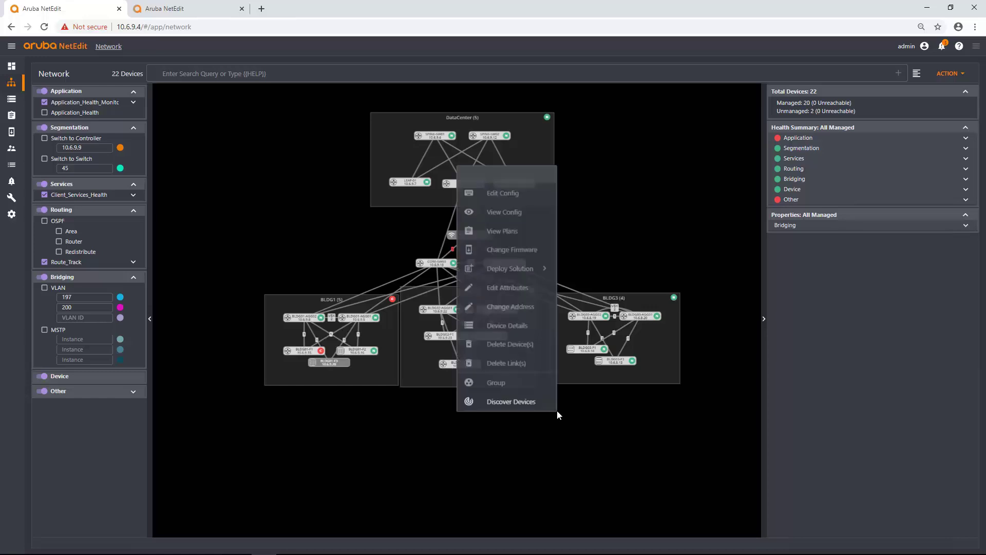
left_click(543, 403)
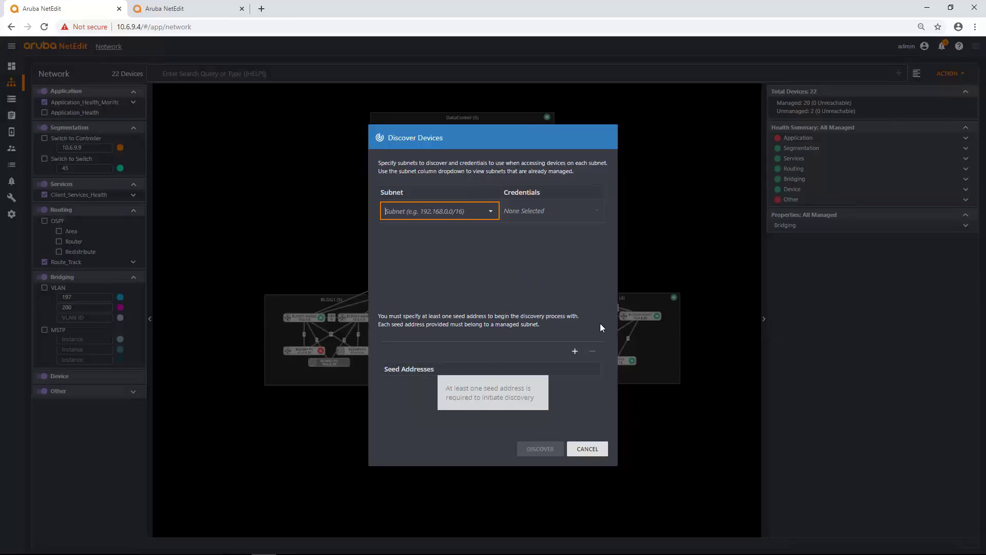
left_click(575, 351)
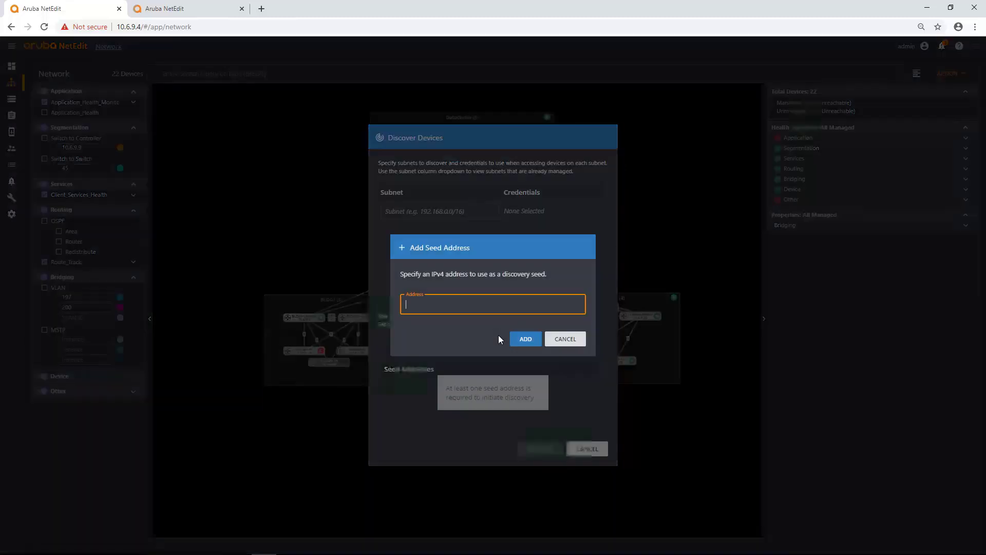
left_click(540, 296)
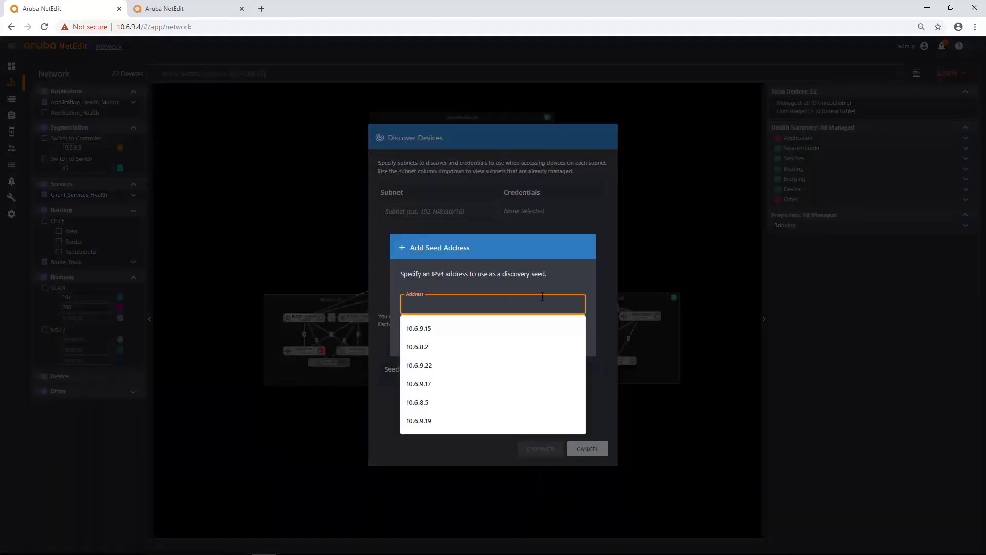
type("10.6.8.22")
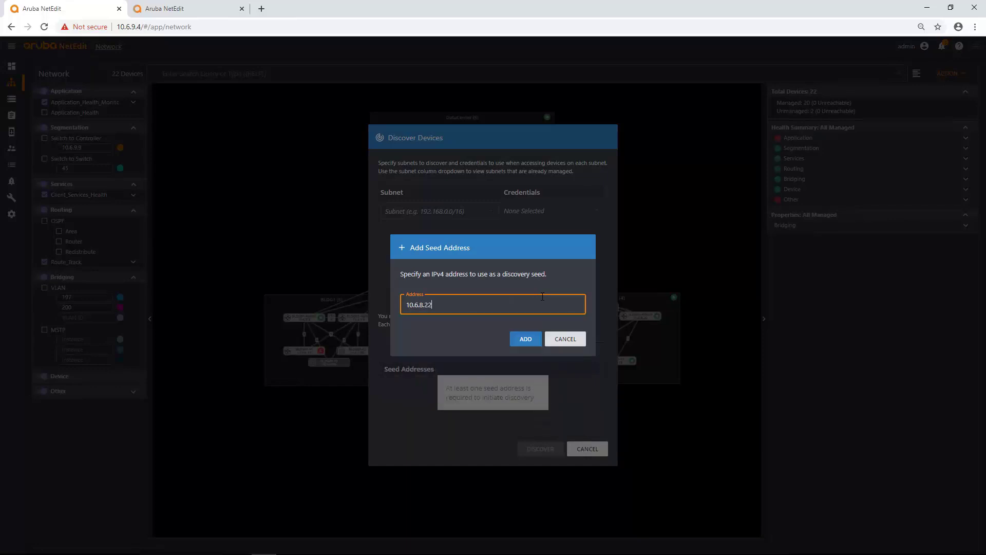
key("BackSpace")
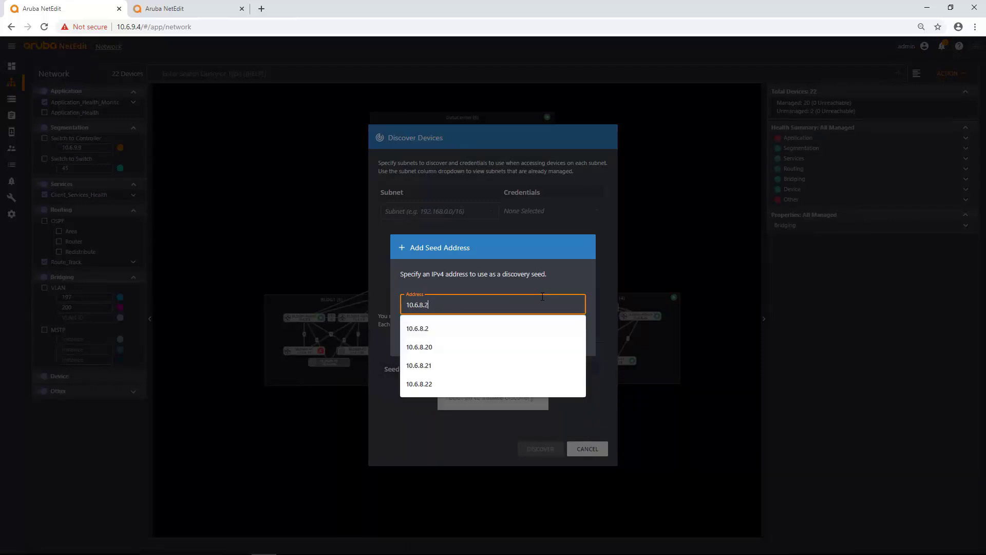
type("8")
left_click(522, 340)
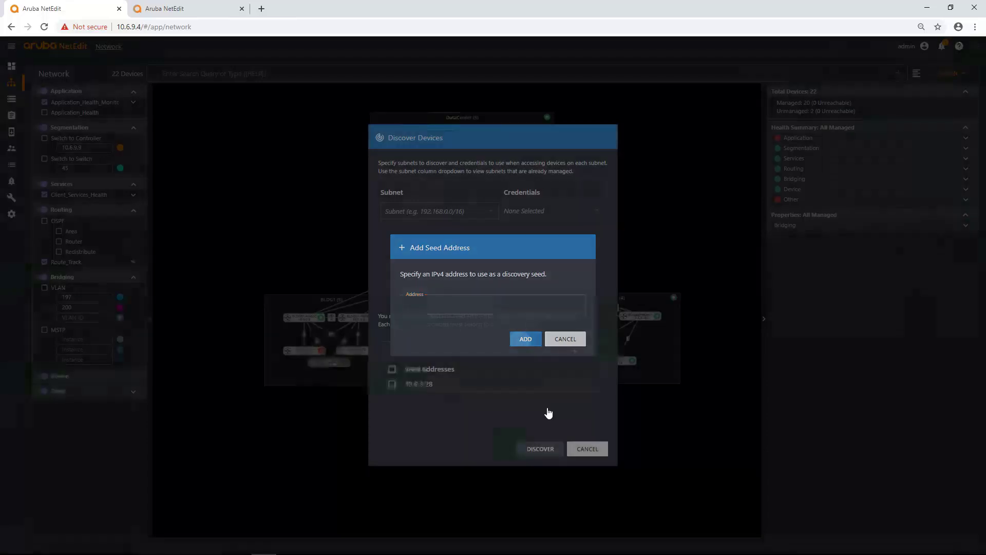
left_click(541, 449)
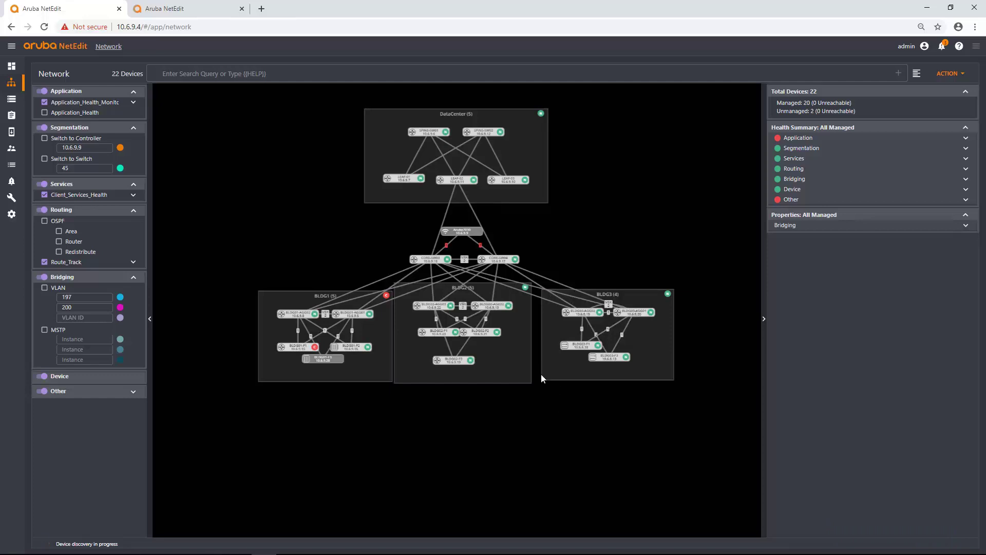
Add 10.6.8.22 as a seed address in a new device discovery.
right_click(473, 406)
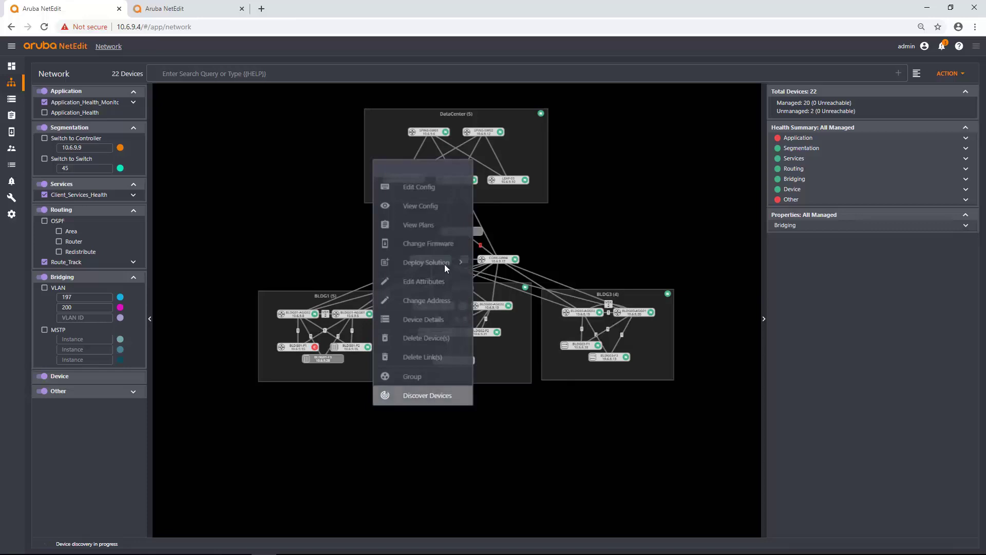
left_click(426, 395)
left_click(574, 352)
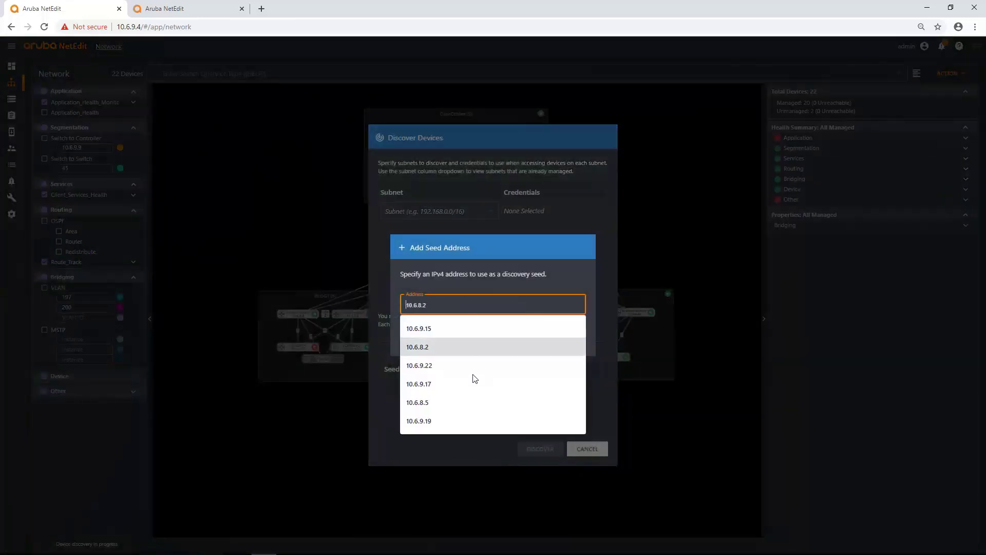
left_click(452, 366)
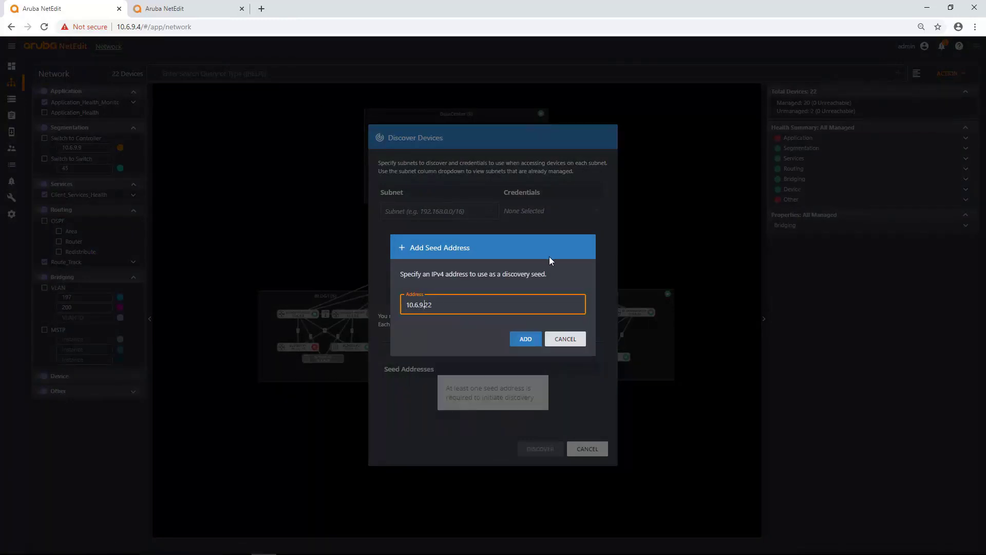
key("Left")
key("Left")
key("Left")
key("BackSpace")
type("8")
left_click(525, 339)
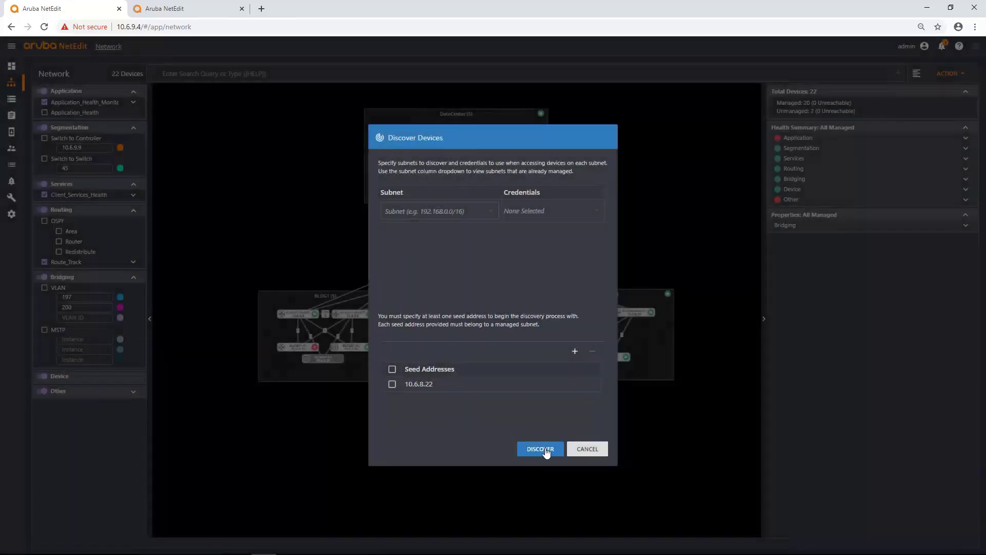
Run the discovery and move the new BLDG04-ACC1A switch into BLDG3.
left_click(543, 449)
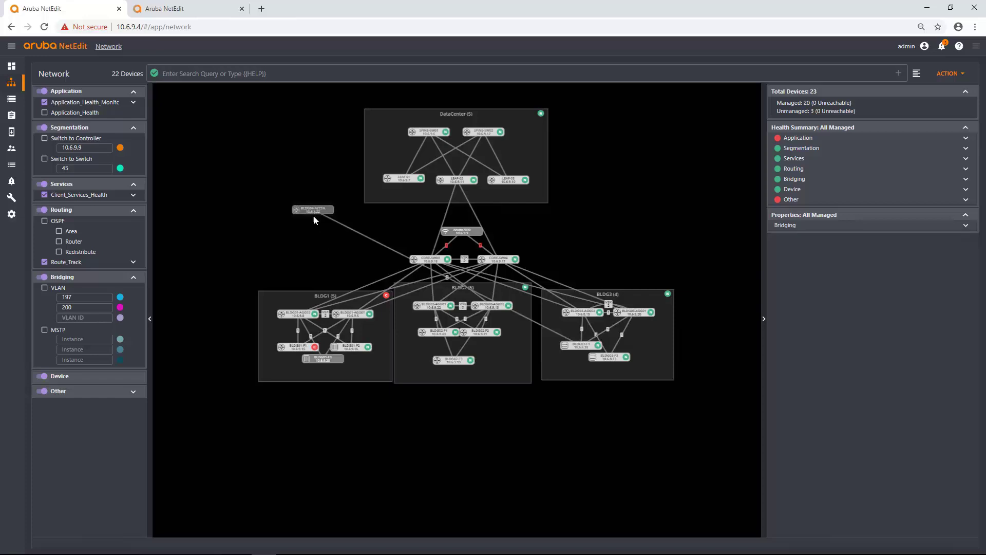
left_click_drag(314, 215, 645, 340)
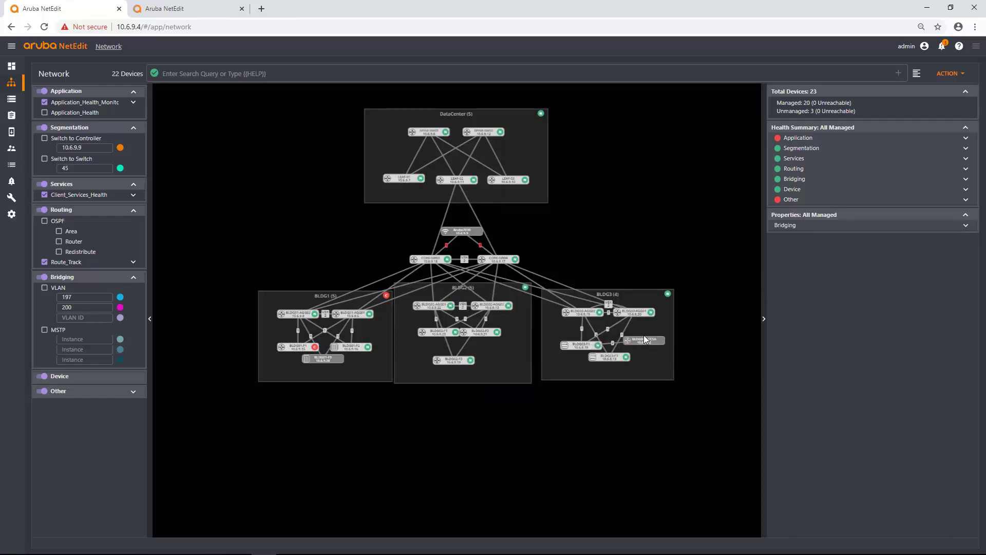
left_click_drag(643, 335, 643, 333)
In Settings, review the Managed Subnets, then go to the Credentials page.
left_click(23, 220)
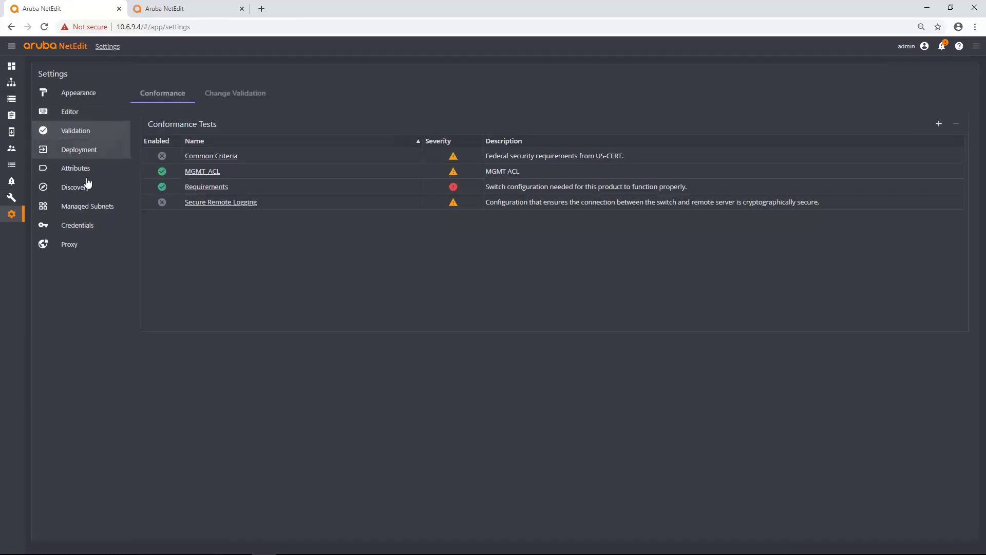
left_click(86, 210)
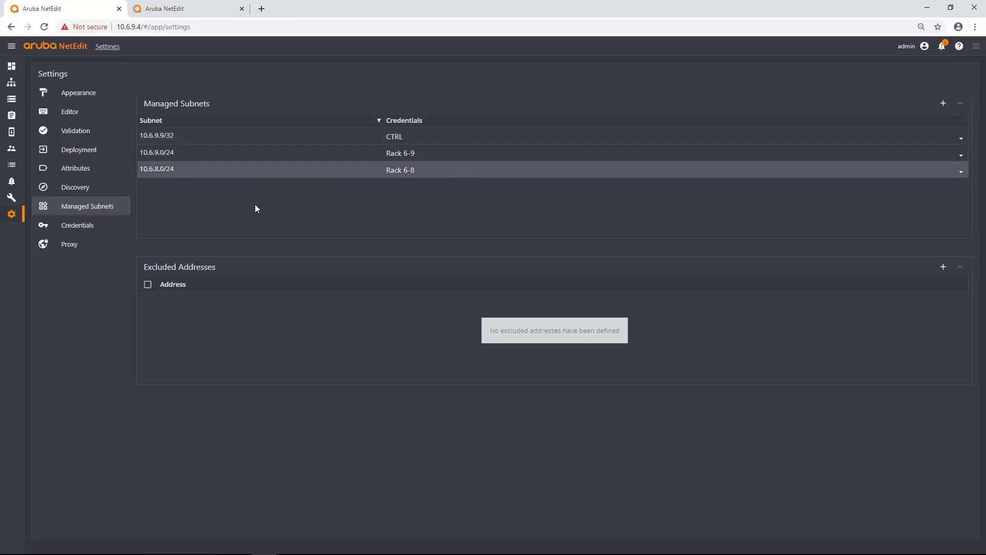
left_click(86, 227)
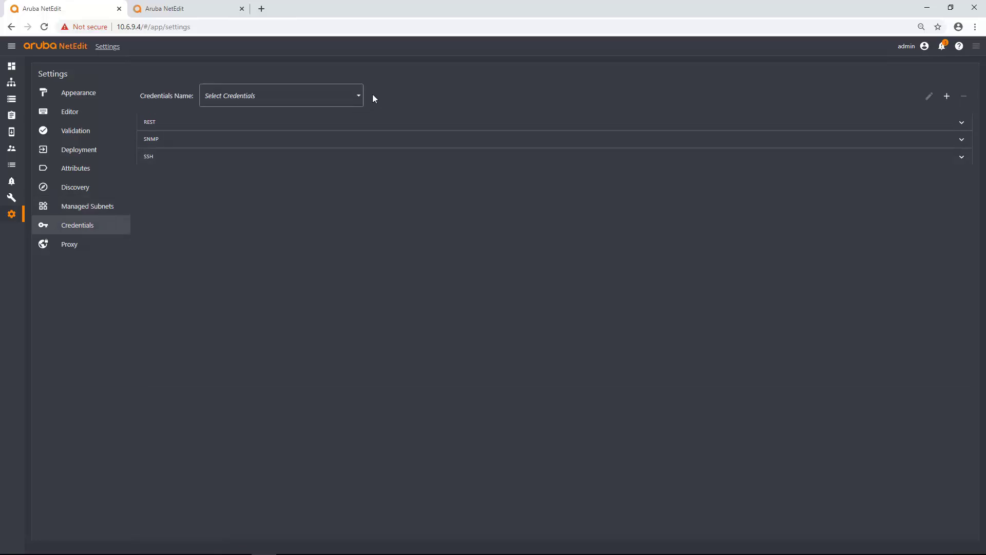
Start a new credential set named 'Rack 6-7' and enter its REST username and password.
left_click(947, 97)
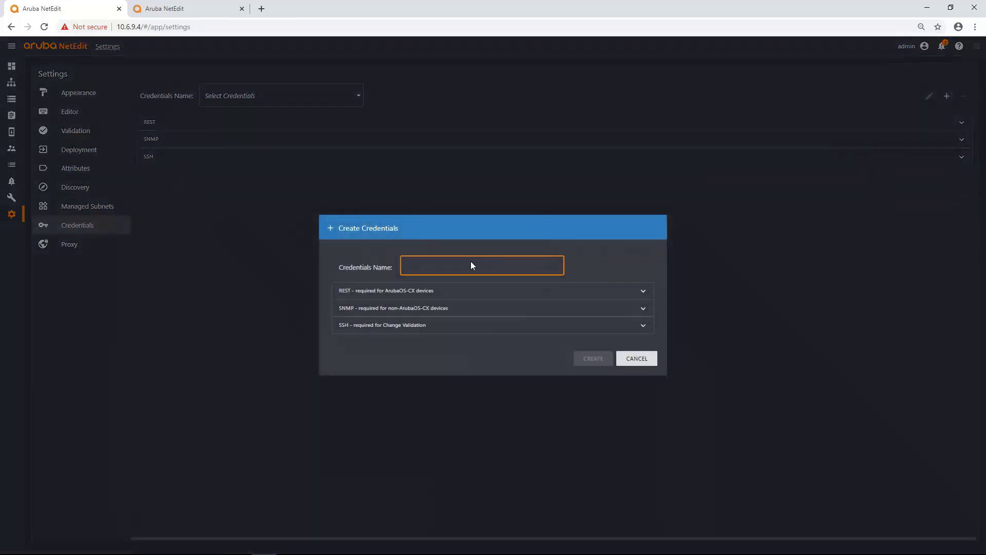
left_click(470, 268)
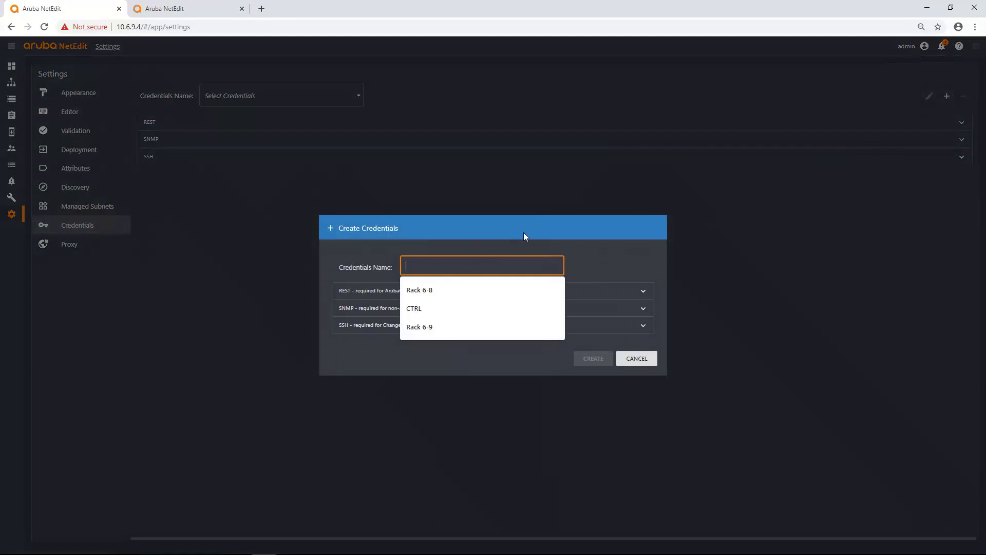
type("Rack")
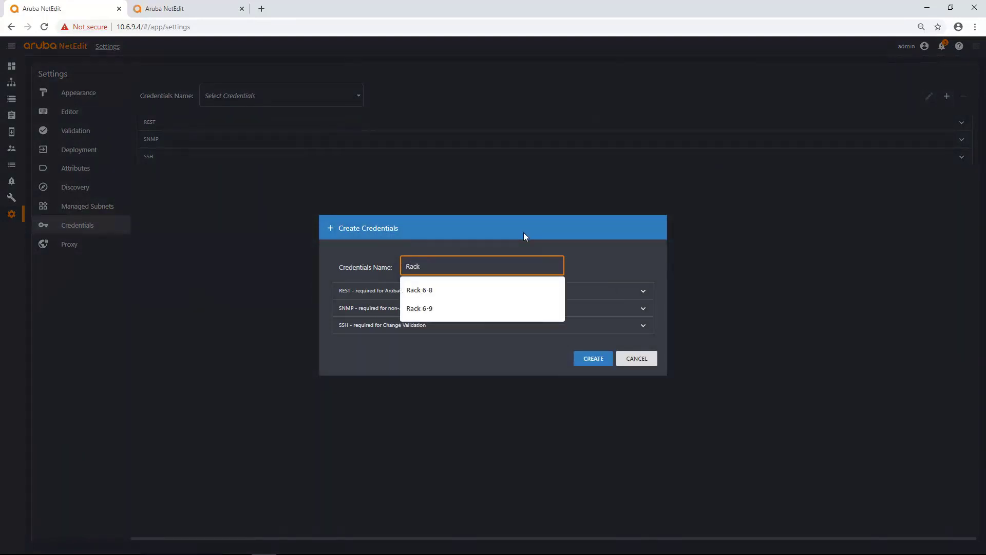
type(" 6-7")
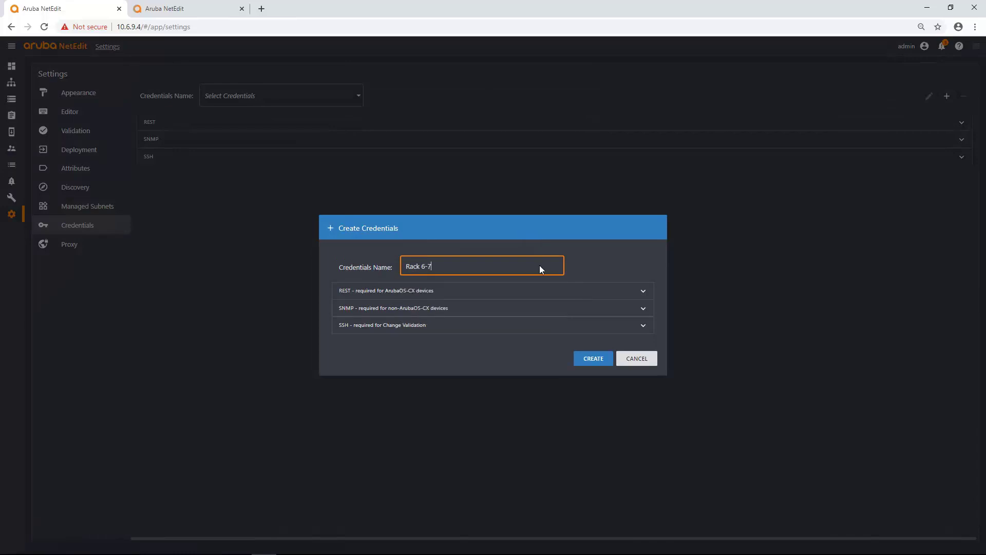
left_click(534, 295)
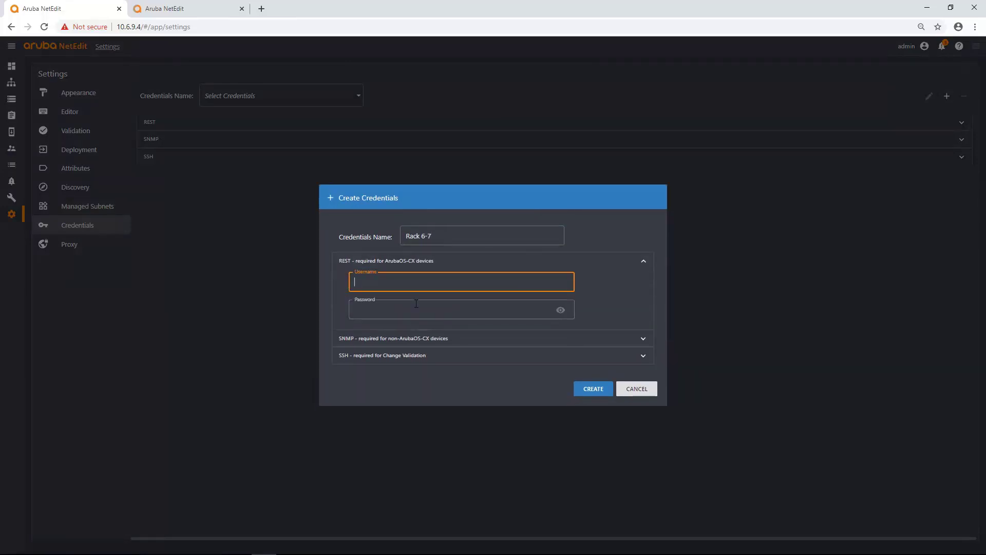
left_click(396, 339)
scroll(482, 311, "down", 2)
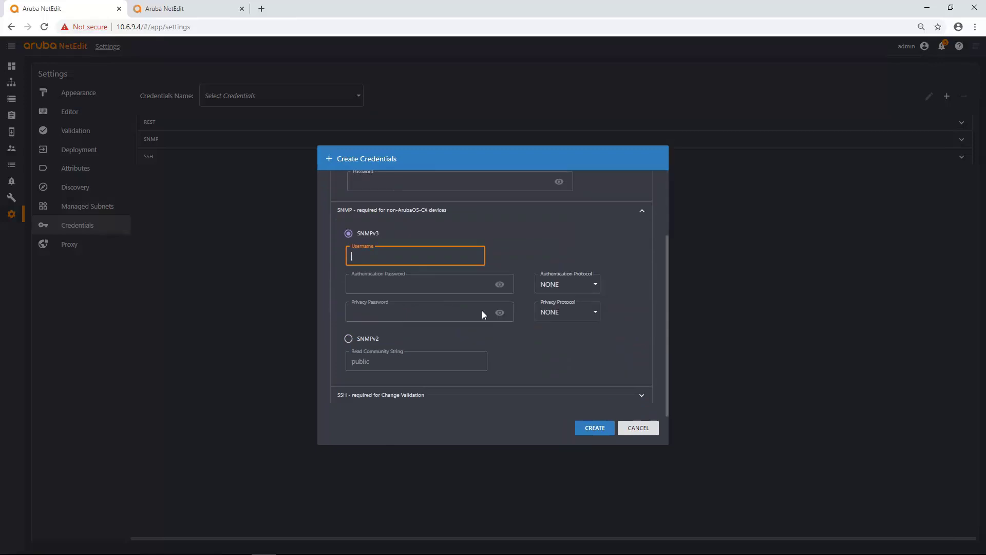
scroll(430, 277, "up", 2)
left_click(458, 241)
type("admin")
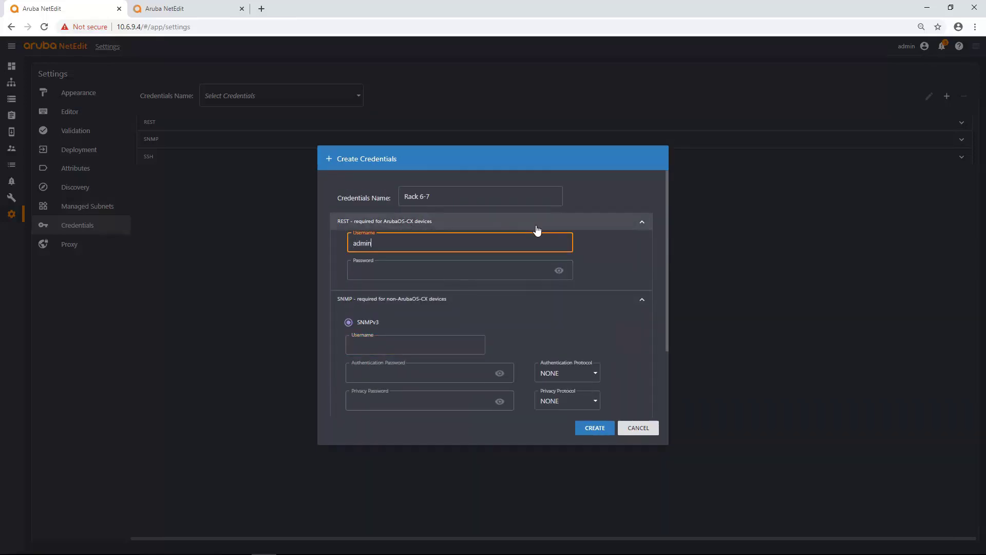
key("Tab")
type("admin")
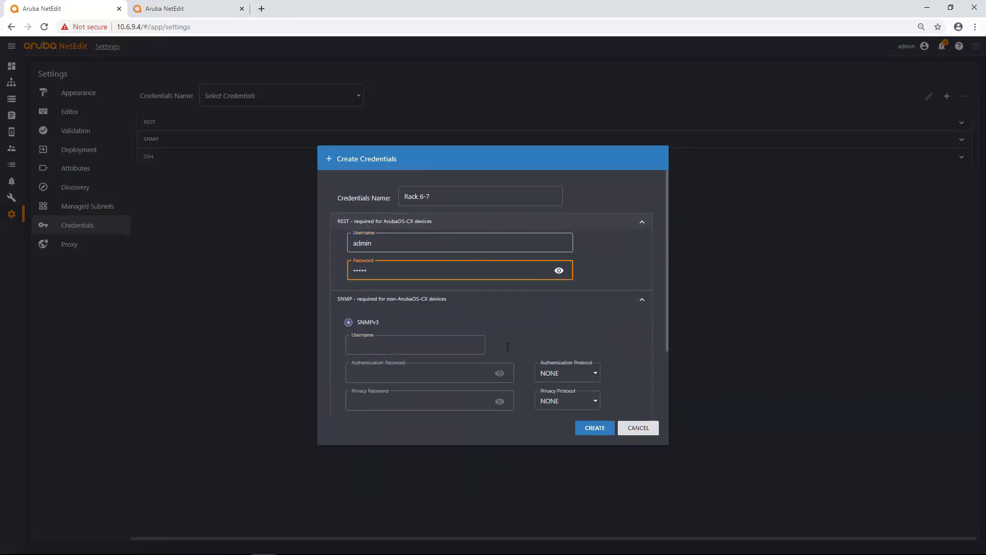
Set SNMP to version 2, fill in the SSH login, create the set and check the list.
scroll(336, 371, "down", 2)
left_click(349, 337)
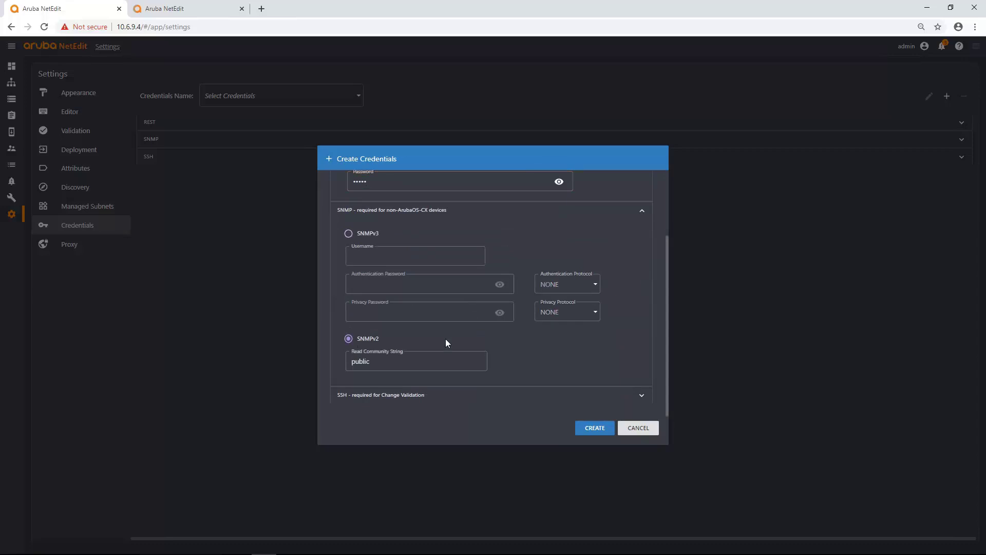
left_click(401, 394)
scroll(406, 375, "down", 1)
type("a")
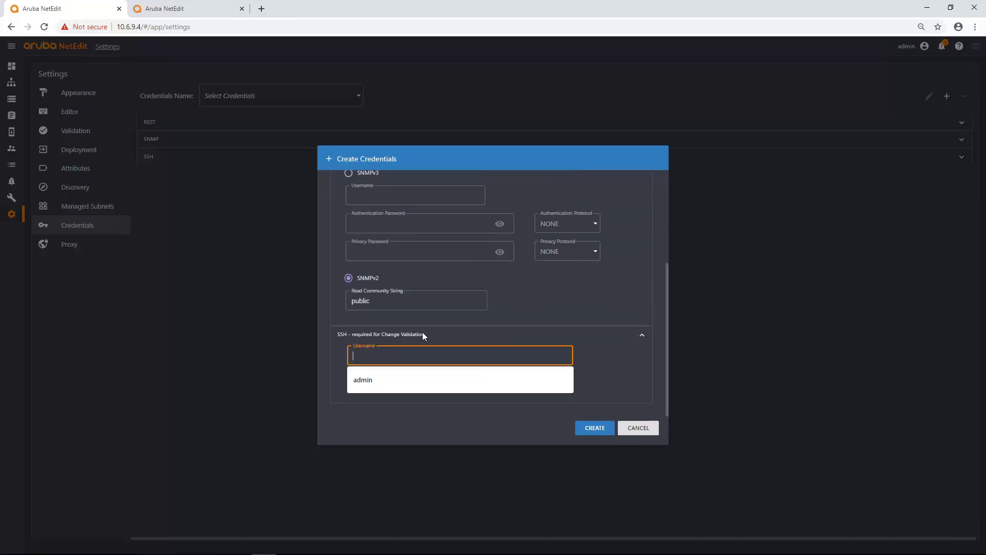
type("dmin")
key("Tab")
type("admin")
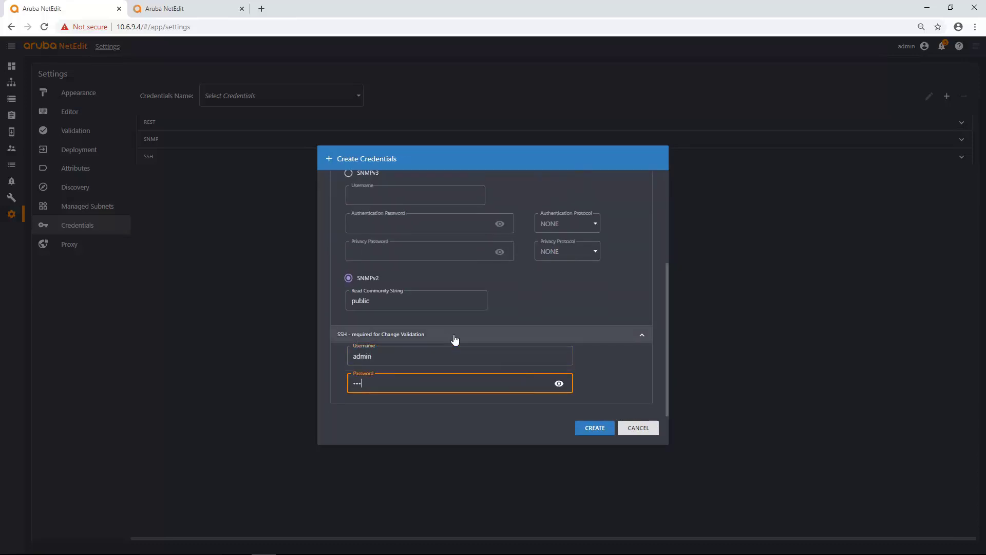
left_click(595, 429)
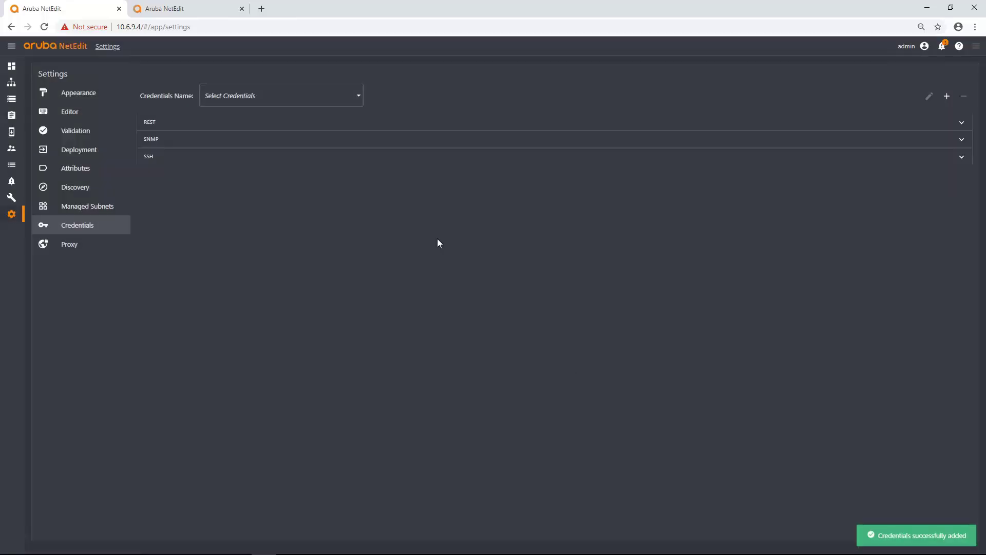
left_click(337, 96)
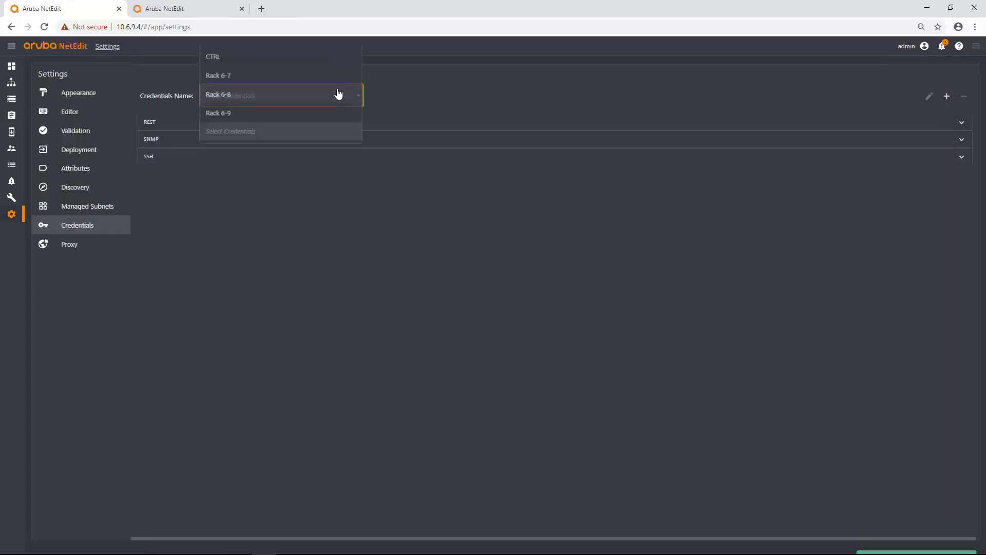
left_click(236, 241)
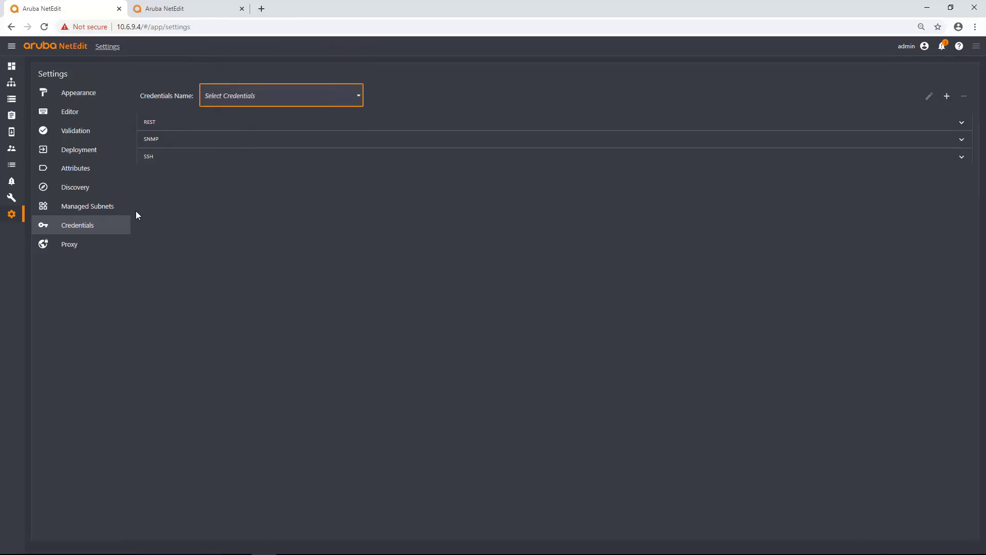
Add managed subnet 10.6.7.0/24 with Rack 6-7 credentials.
left_click(115, 211)
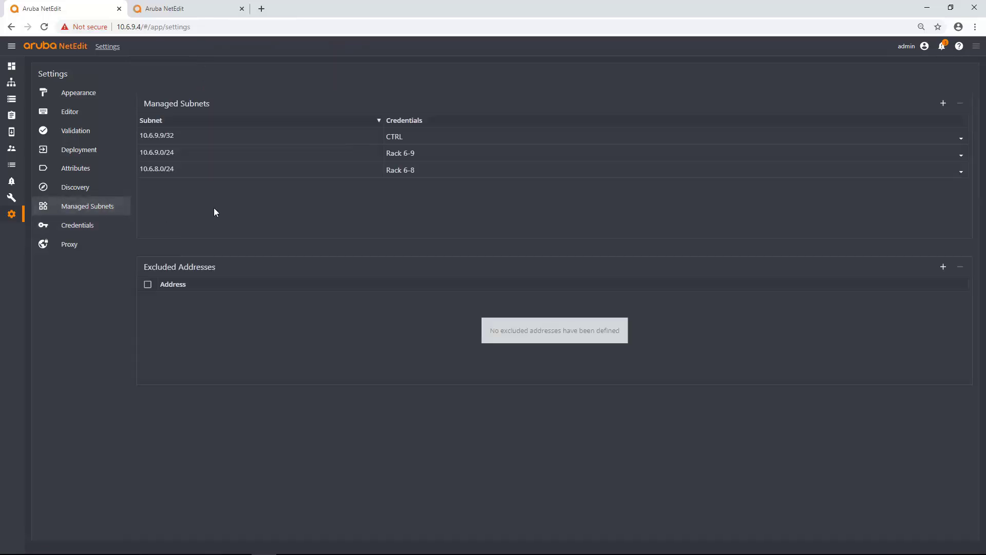
left_click(944, 103)
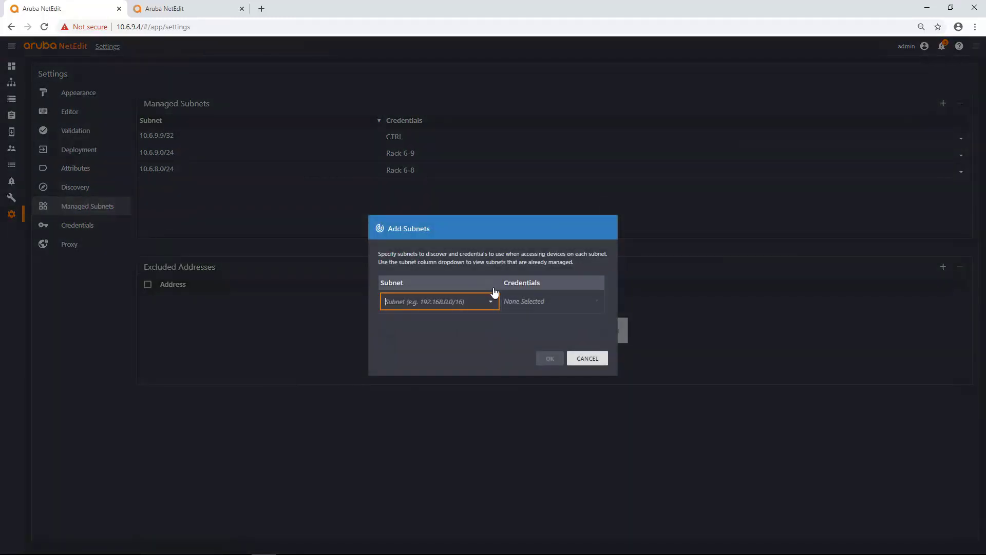
type("10.6.7.0/")
type("24")
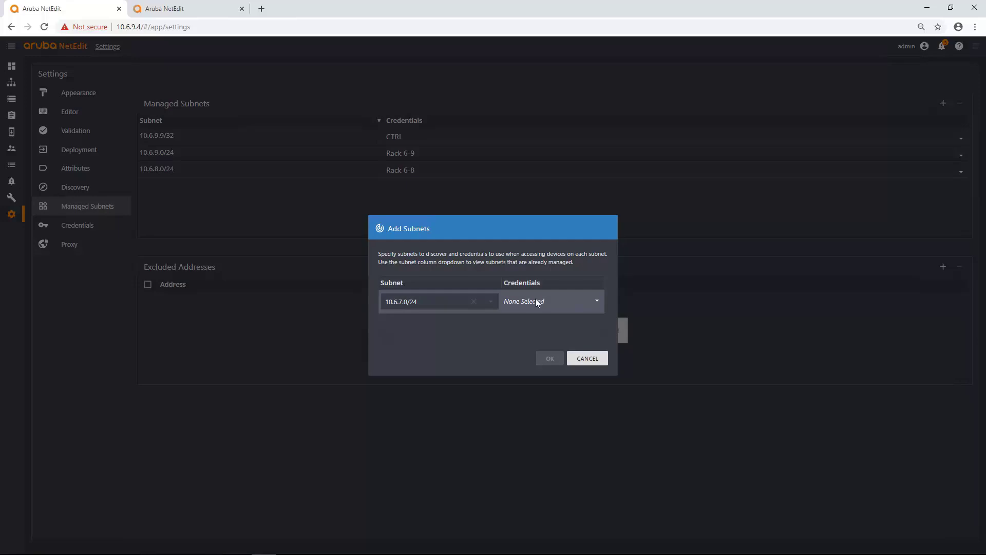
left_click(535, 299)
left_click(535, 225)
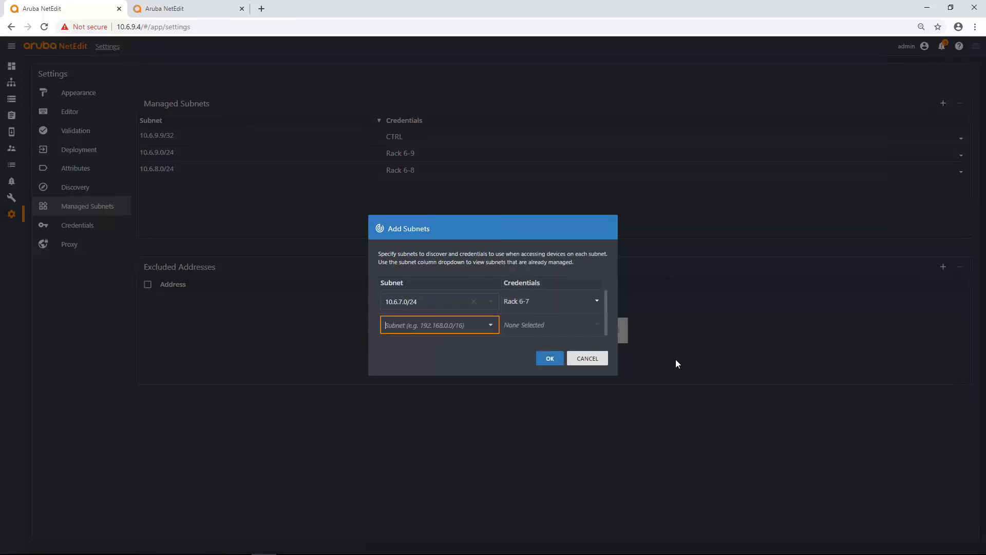
left_click(548, 358)
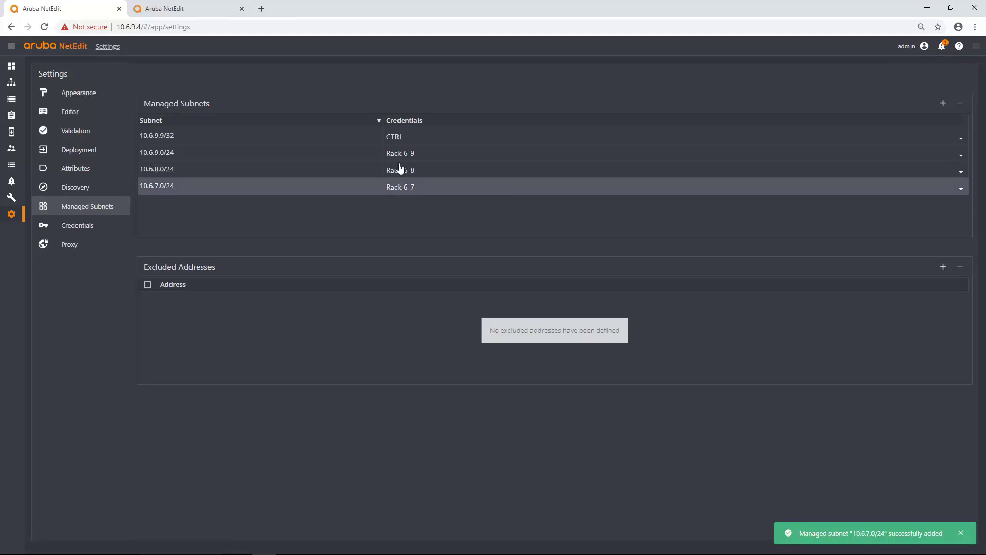
Confirm 10.6.7.0/24 keeps Rack 6-7, then remove that subnet.
left_click(463, 192)
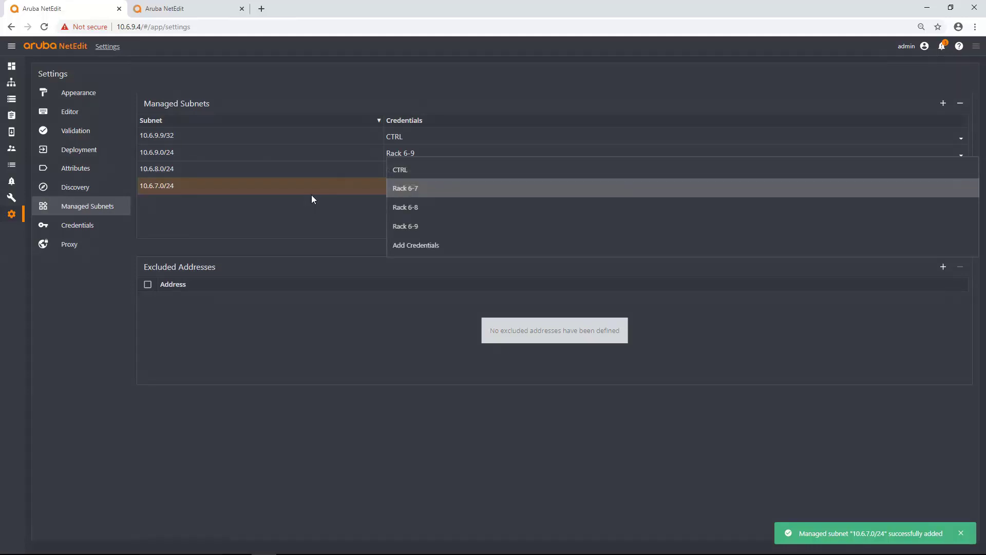
left_click(297, 190)
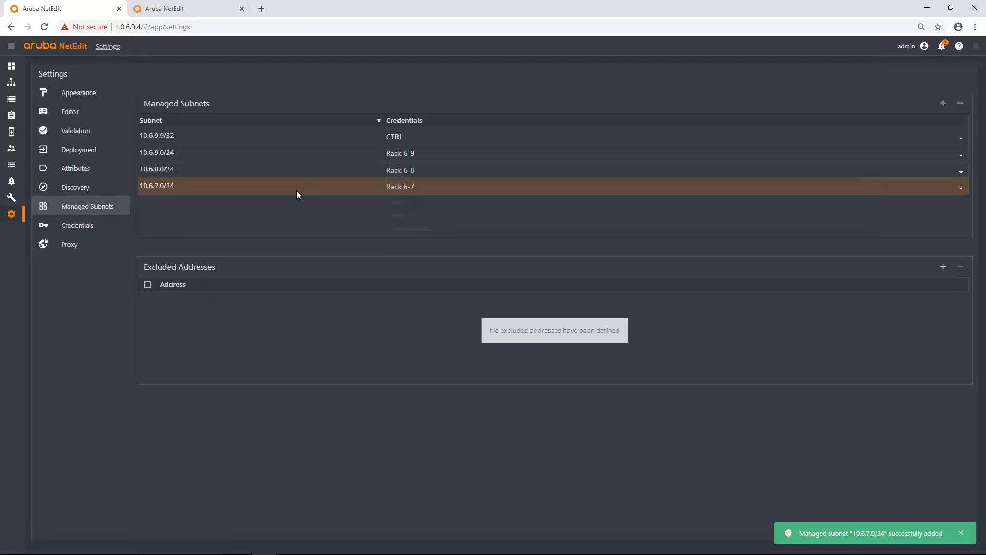
left_click(960, 103)
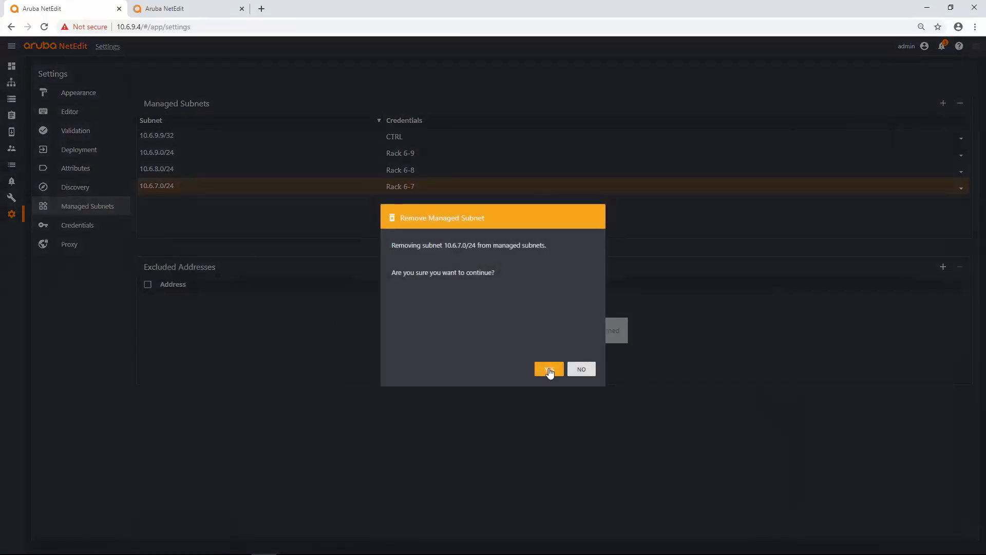
left_click(549, 370)
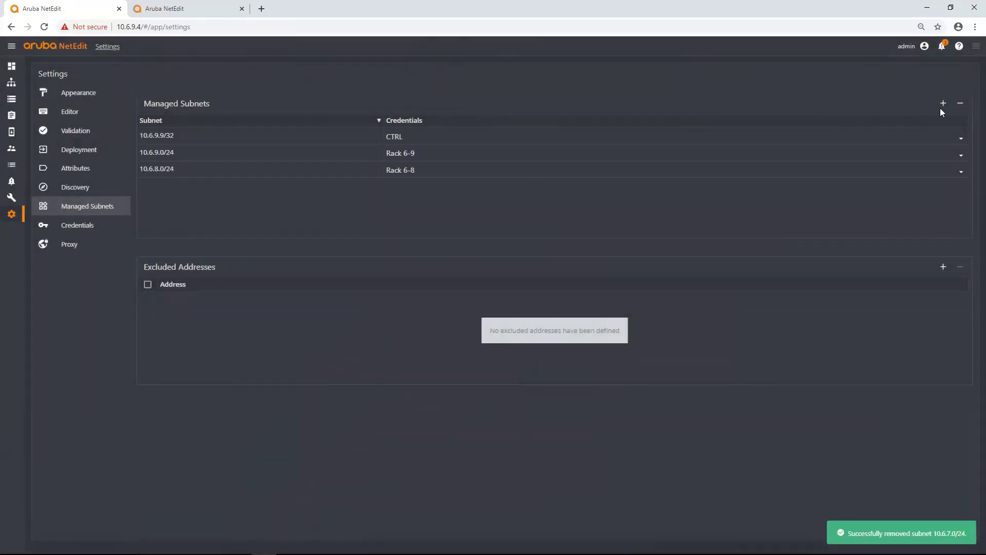
Add managed subnet 10.6.7.0/24 paired with Rack 6-9 credentials.
left_click(942, 105)
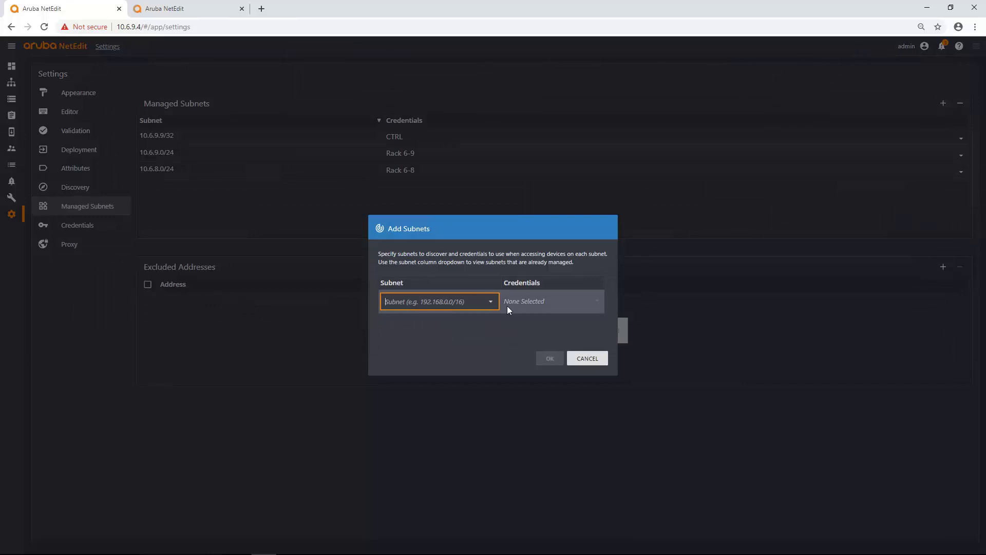
type("10.6.7.0/24")
left_click(568, 304)
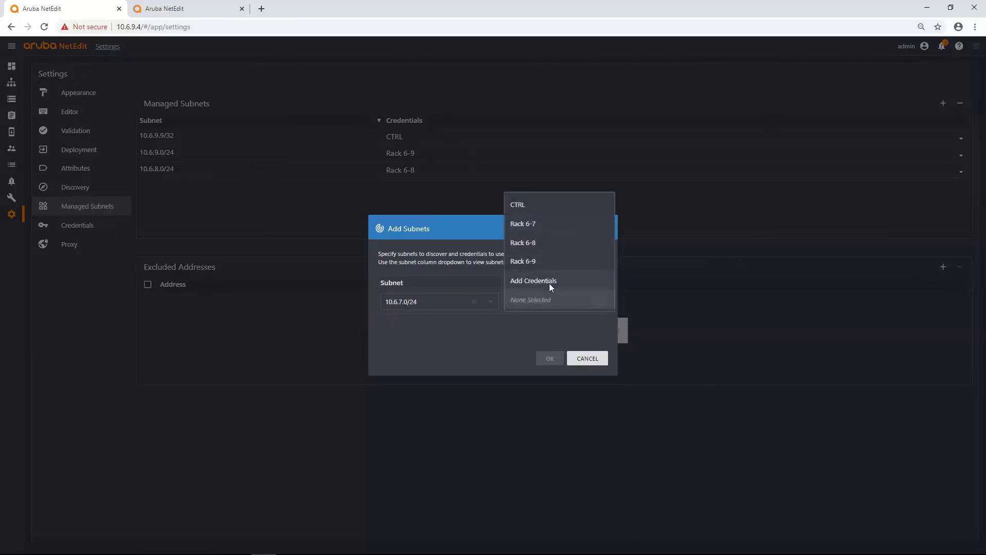
left_click(527, 262)
left_click(548, 358)
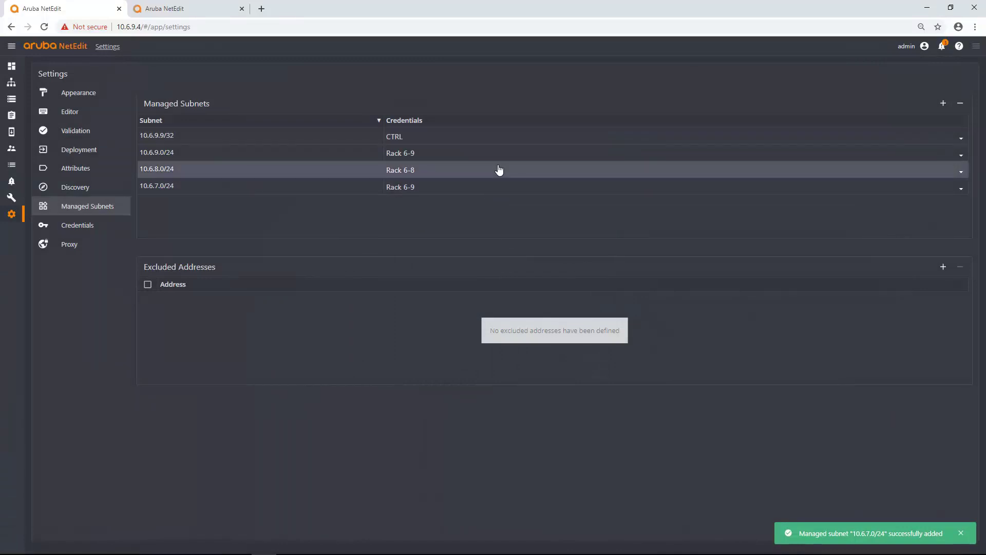
Check the subnet's credentials without changing them, then remove 10.6.7.0/24.
left_click(523, 188)
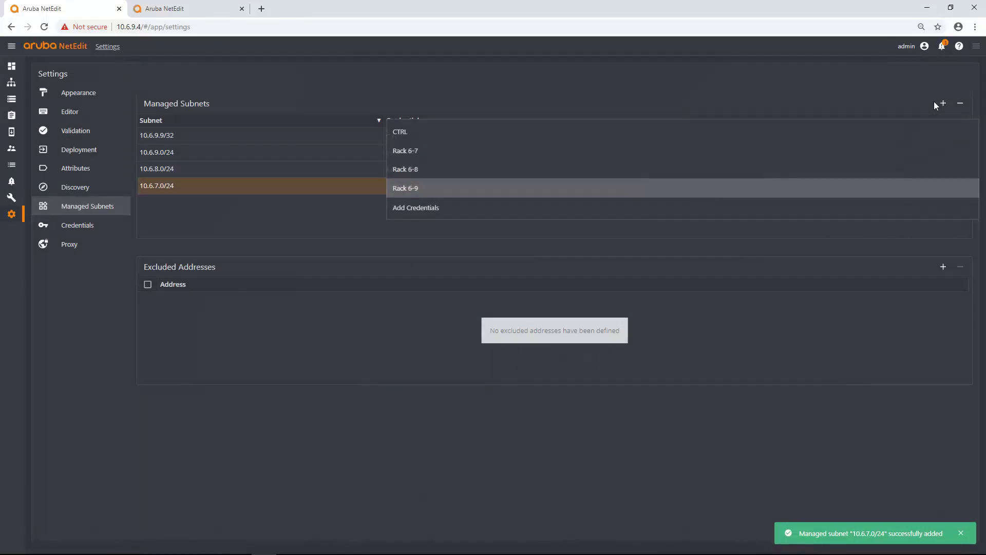
left_click(289, 189)
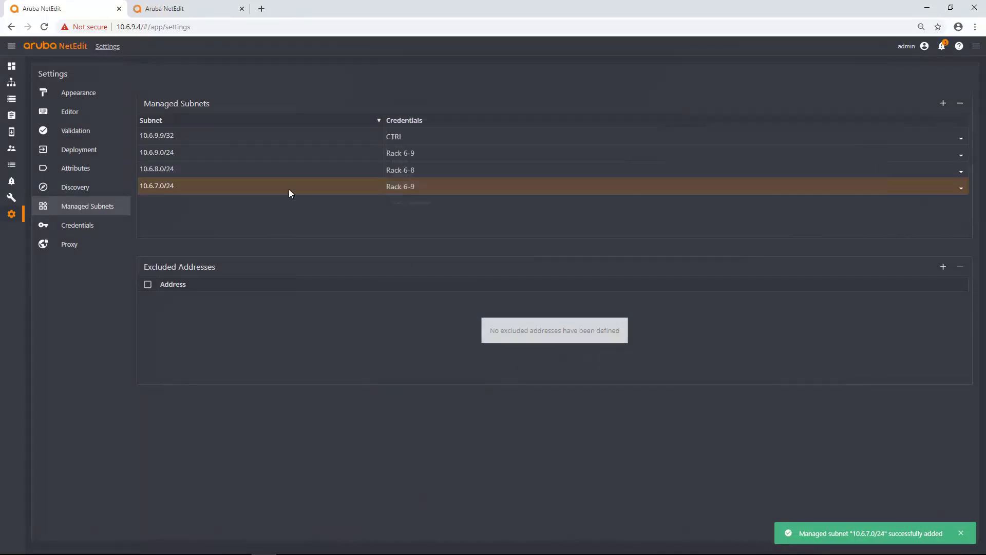
left_click(960, 103)
left_click(554, 370)
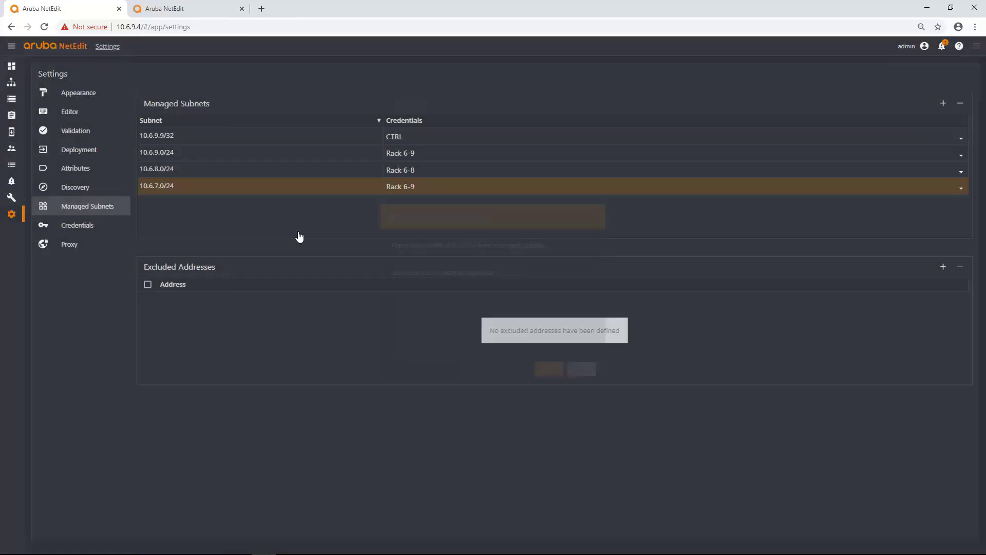
Edit the Rack 6-7 credential set, replace its REST password and save.
left_click(98, 225)
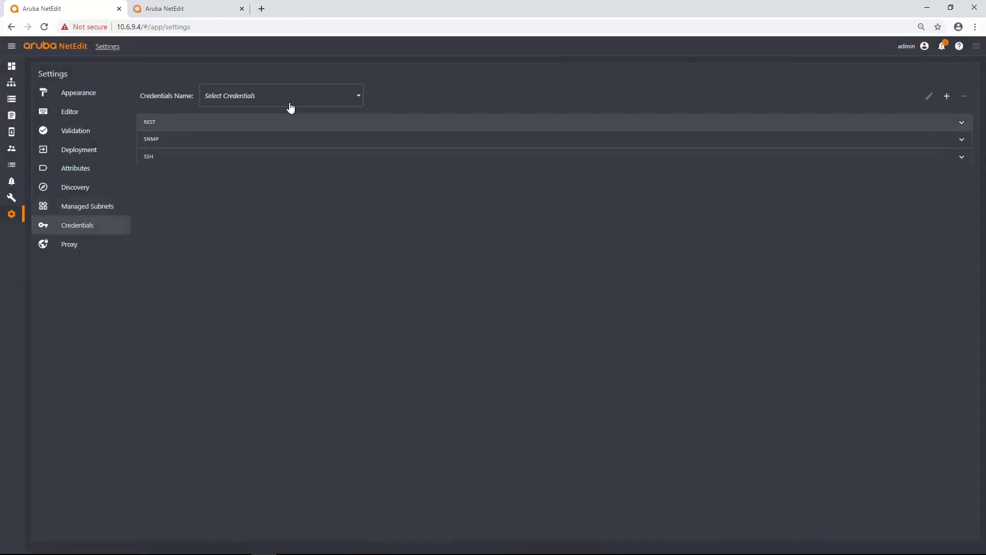
left_click(308, 97)
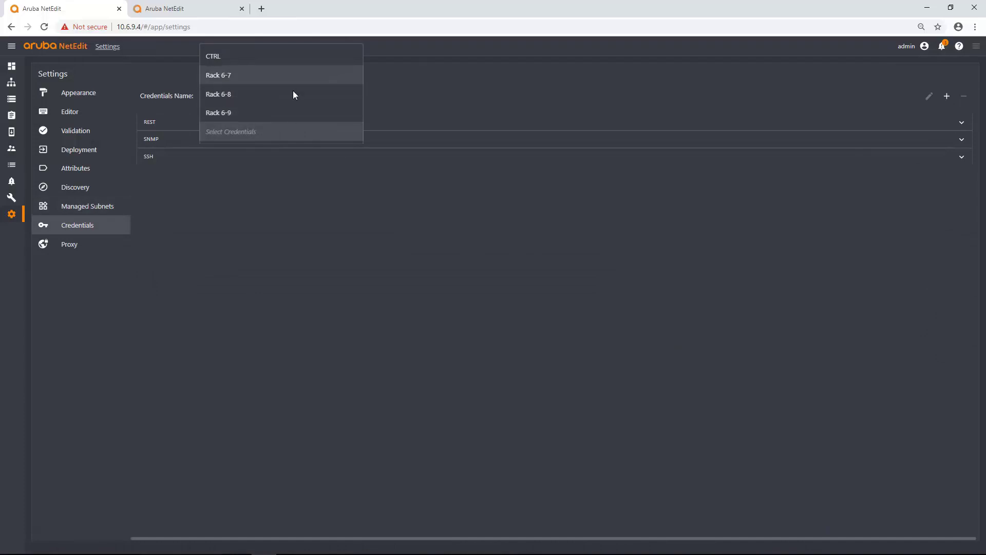
left_click(217, 78)
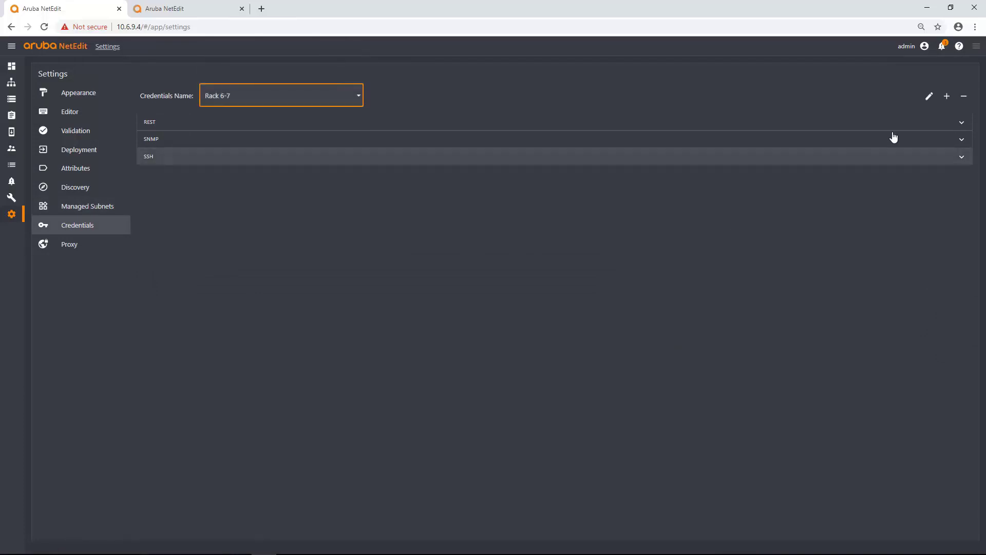
left_click(922, 99)
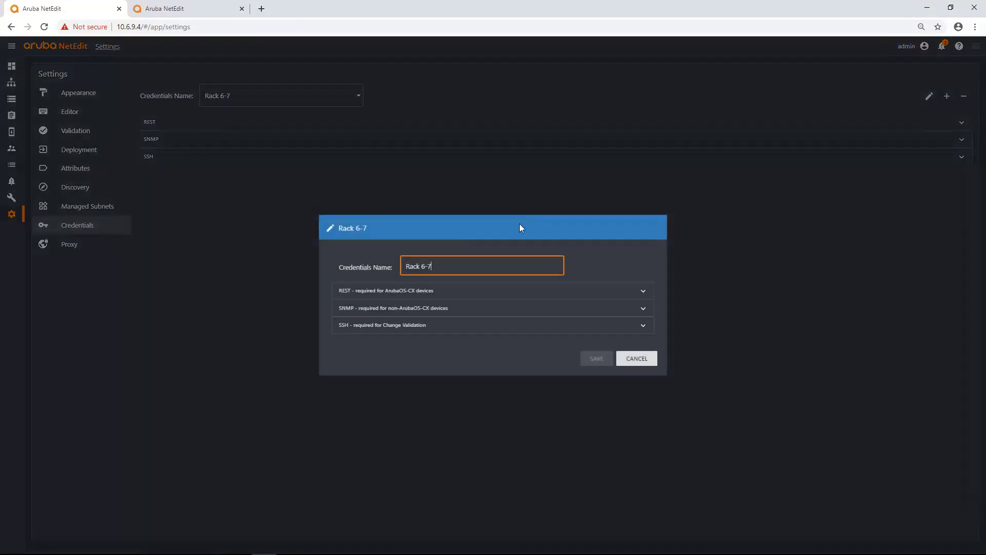
left_click(448, 289)
left_click(397, 311)
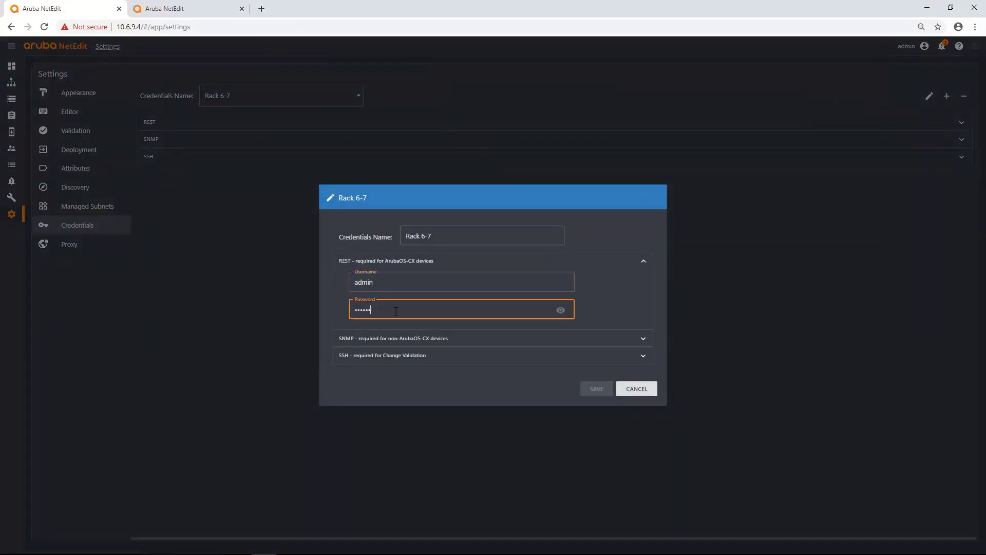
key("ctrl+a")
key("BackSpace")
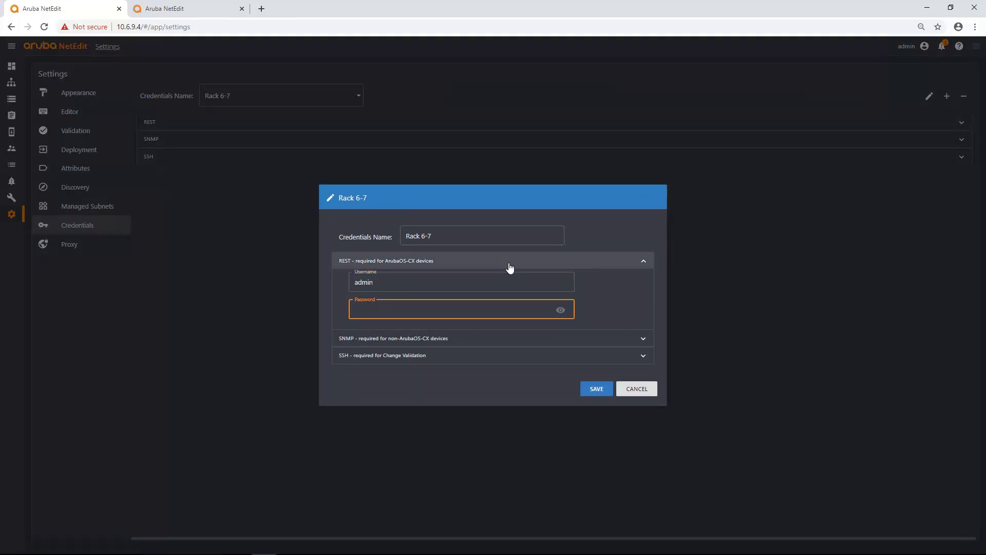
type("admin")
left_click(592, 392)
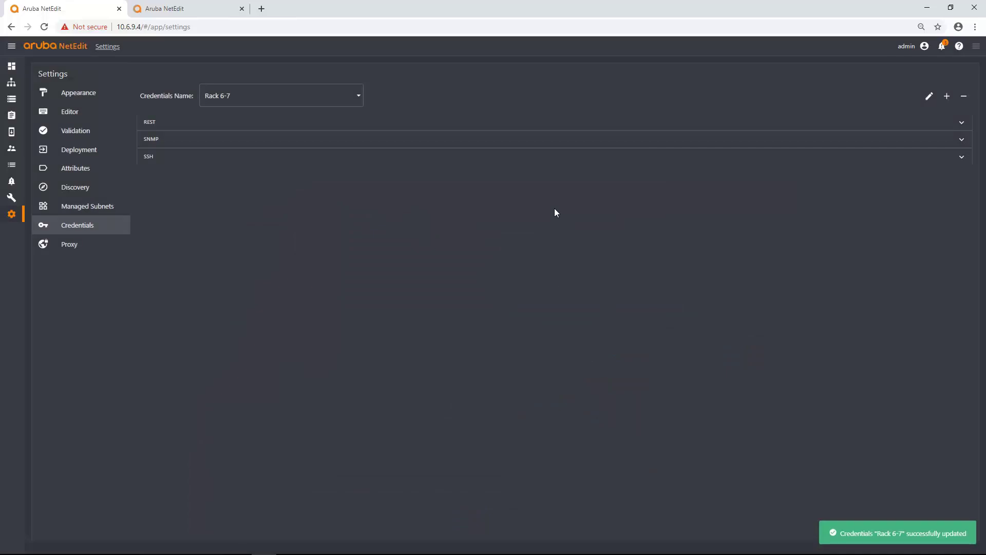
Remove the Rack 6-7 credential set and confirm the deletion.
left_click(961, 98)
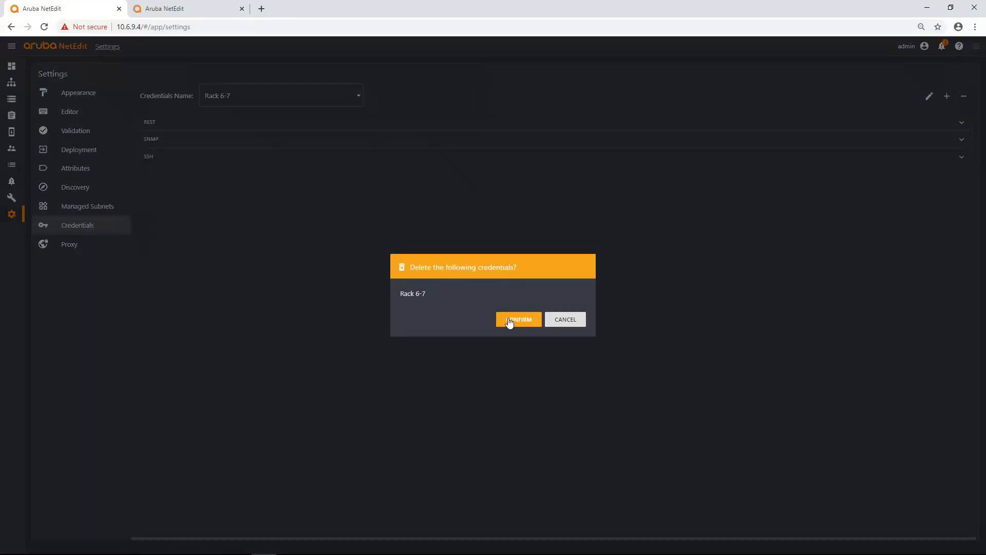
left_click(511, 319)
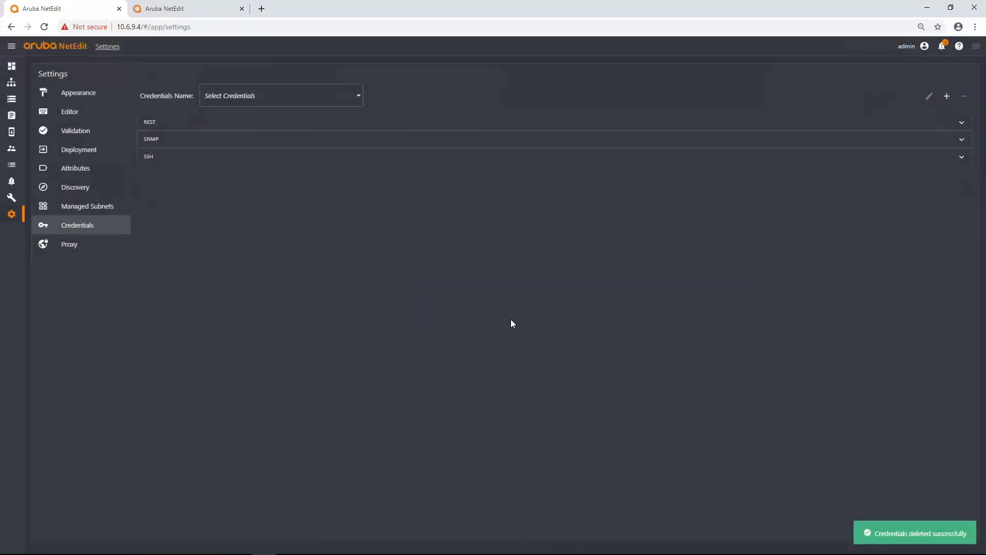